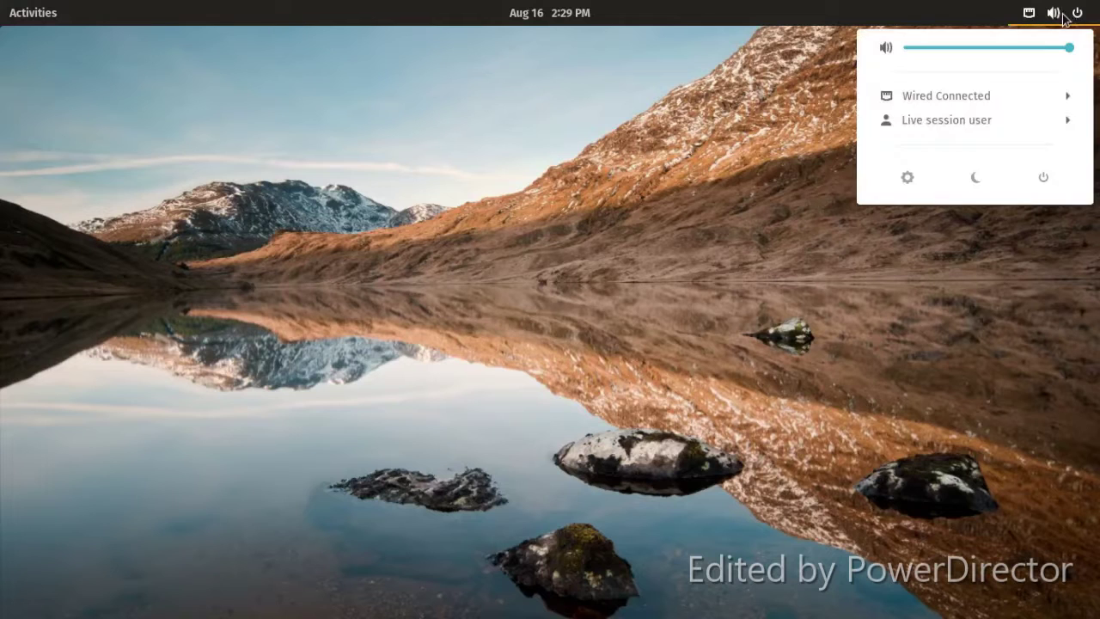
- Open the system settings from the desktop and turn on Lock Screen Notifications
click(875, 21)
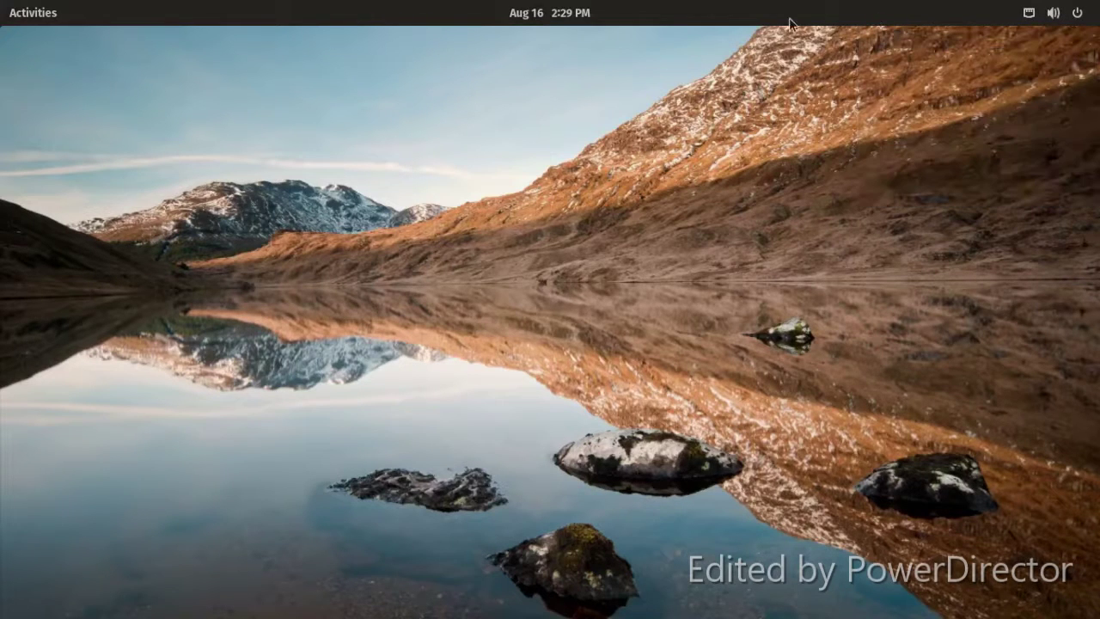
right_click(456, 127)
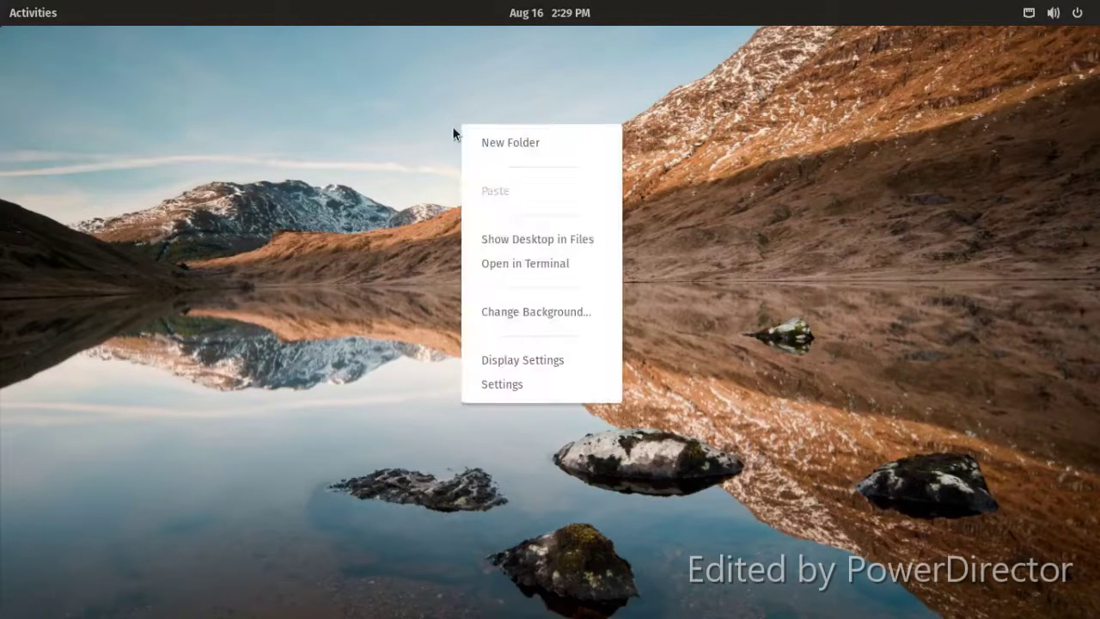
click(512, 386)
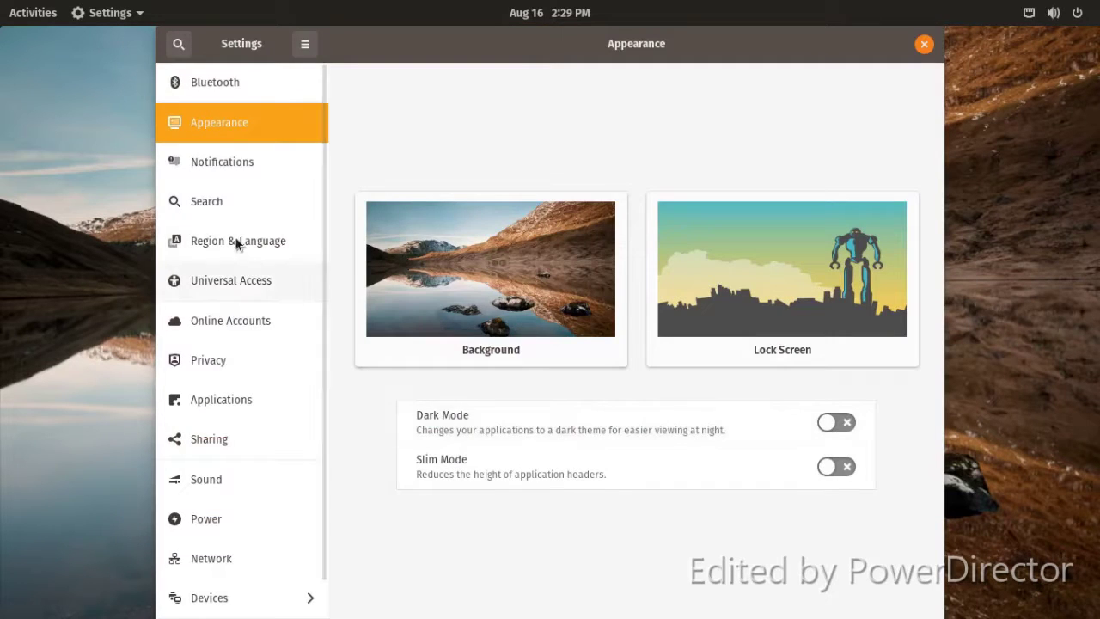
click(221, 165)
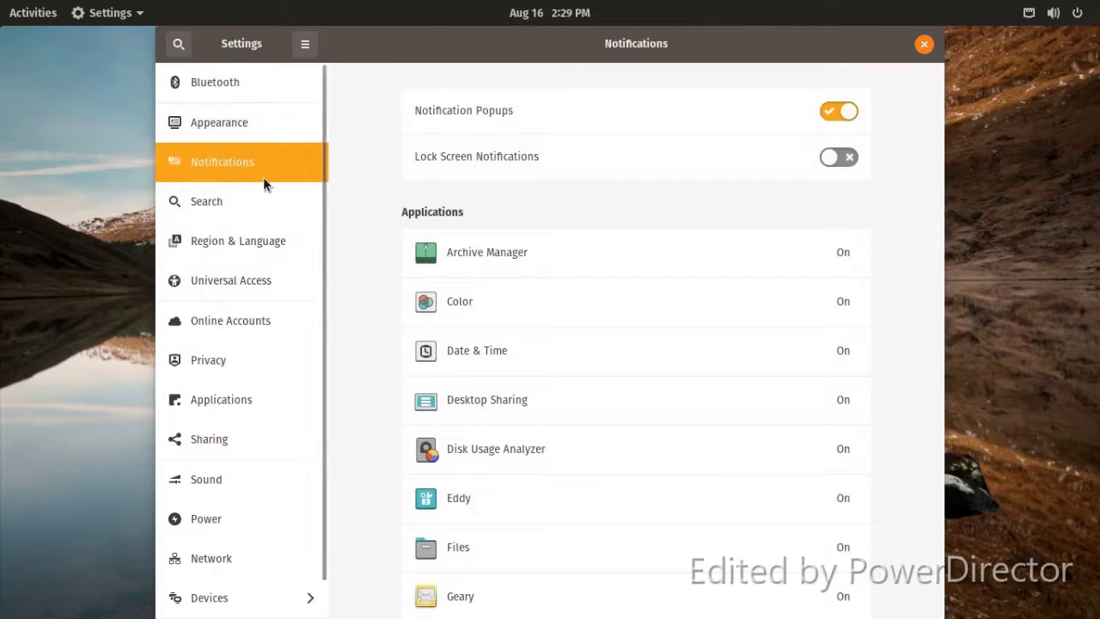
click(850, 157)
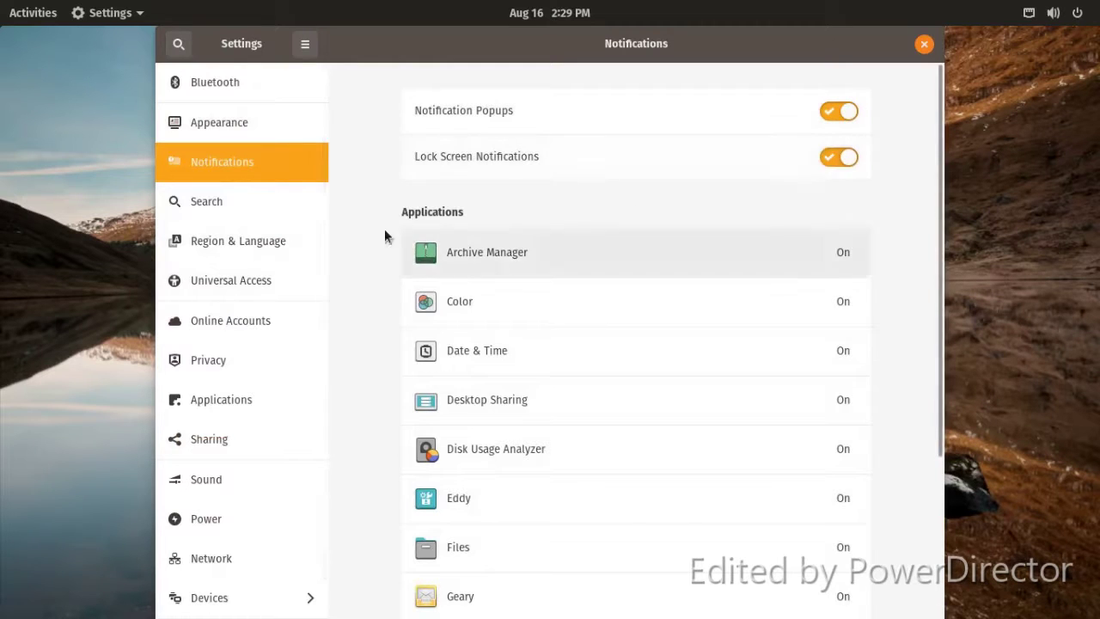
- Look through the Search, Region & Language, Universal Access, Online Accounts and Privacy settings
click(306, 200)
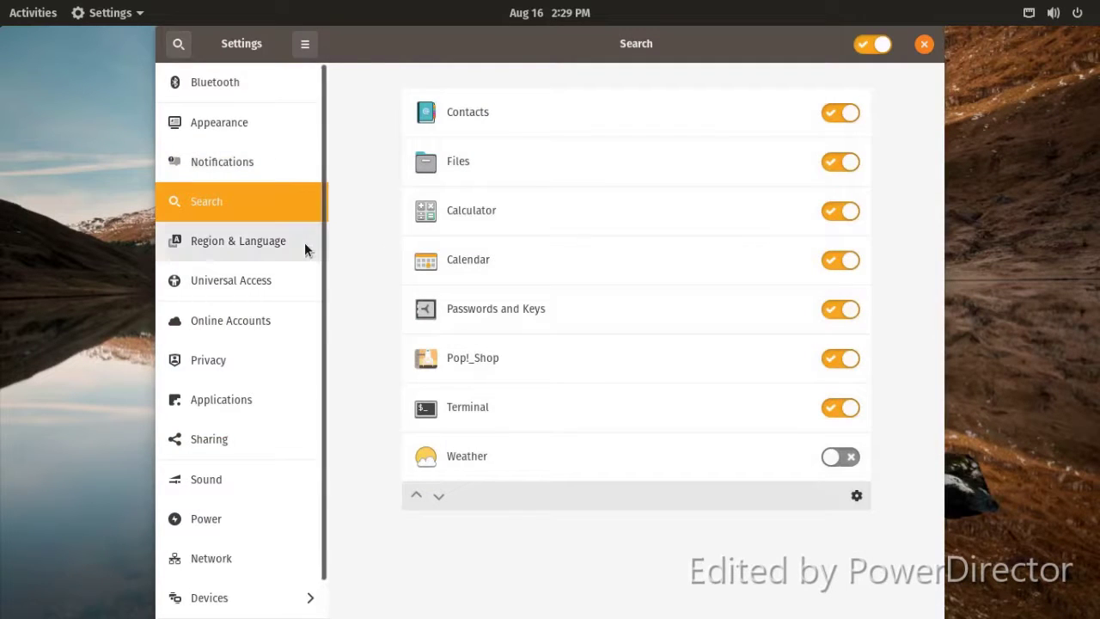
click(244, 251)
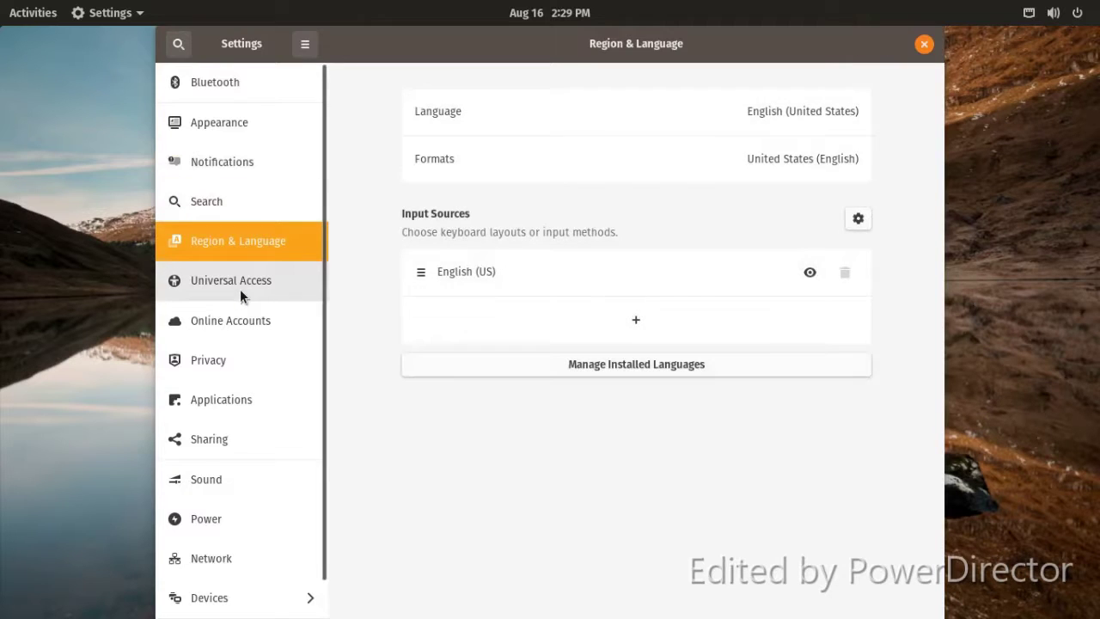
click(240, 292)
click(236, 322)
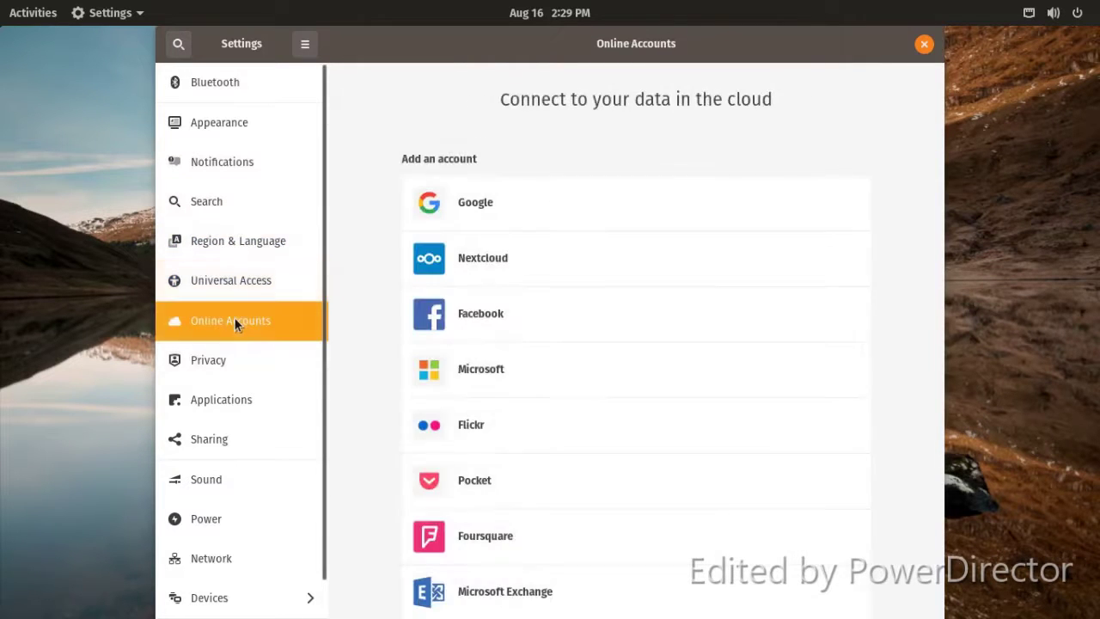
scroll(234, 318, down, 1)
click(233, 322)
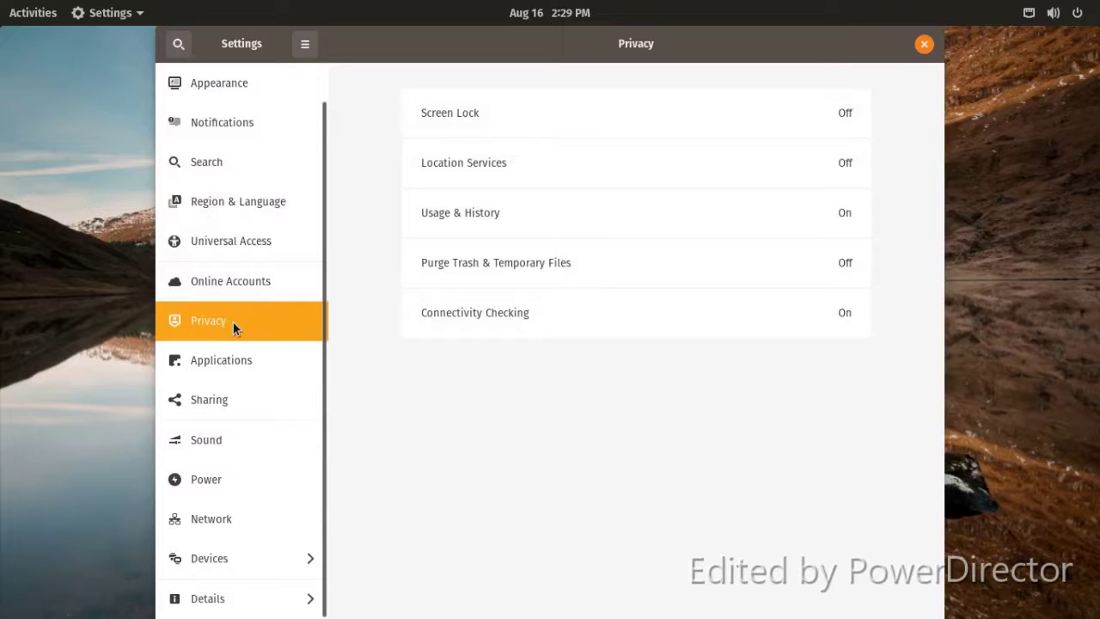
- Examine the per-application settings, including LibreOffice Writer, Impress and Draw, Terminal and Videos
click(211, 368)
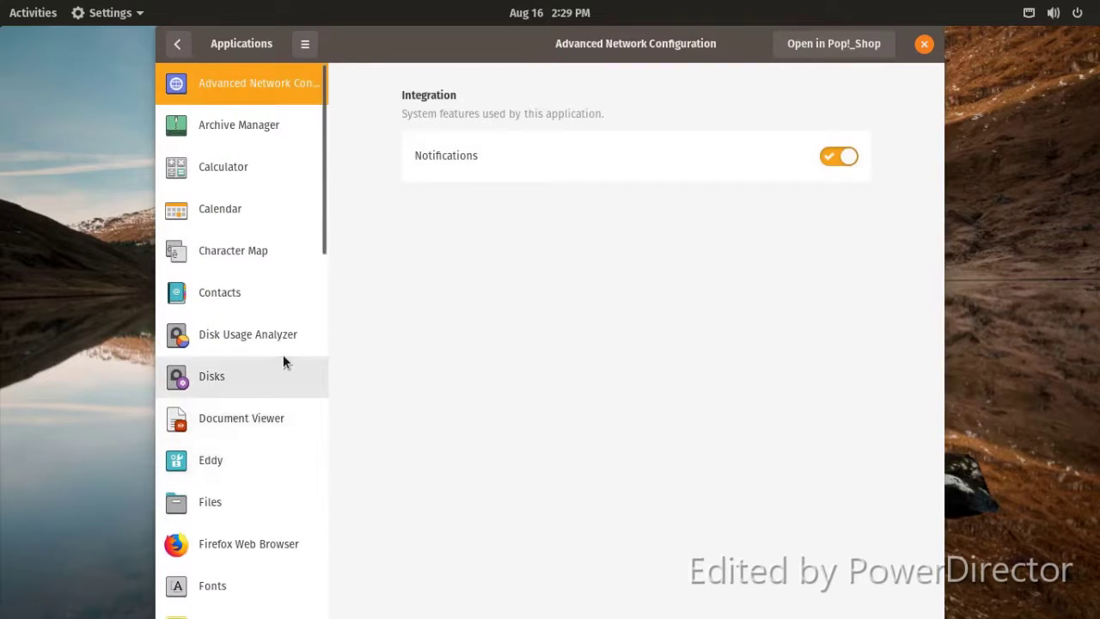
scroll(283, 358, down, 10)
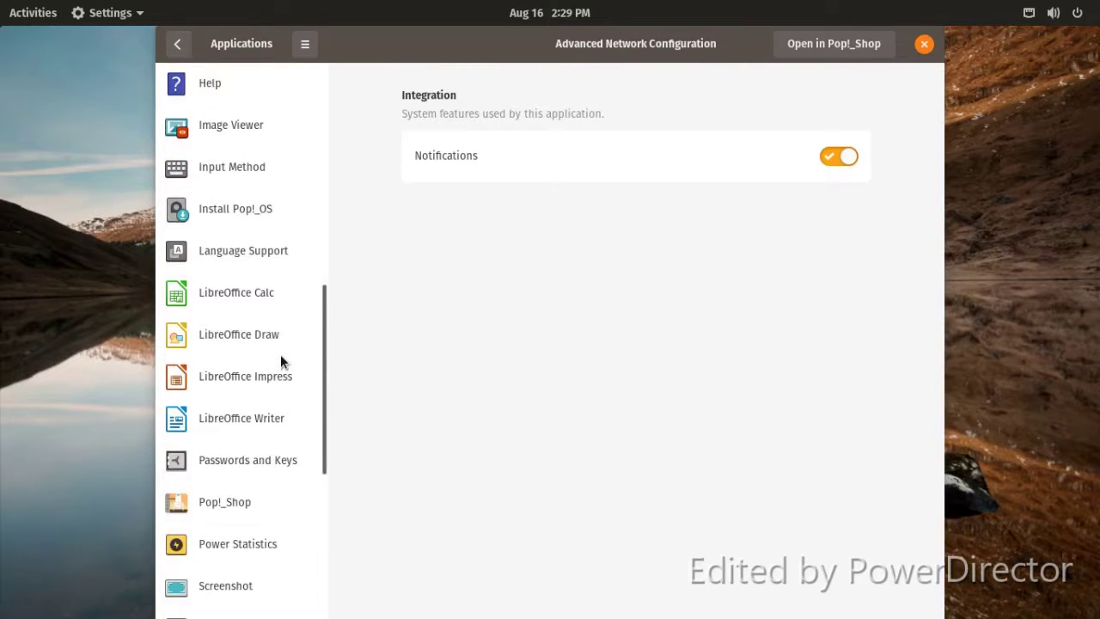
scroll(280, 355, down, 5)
click(229, 232)
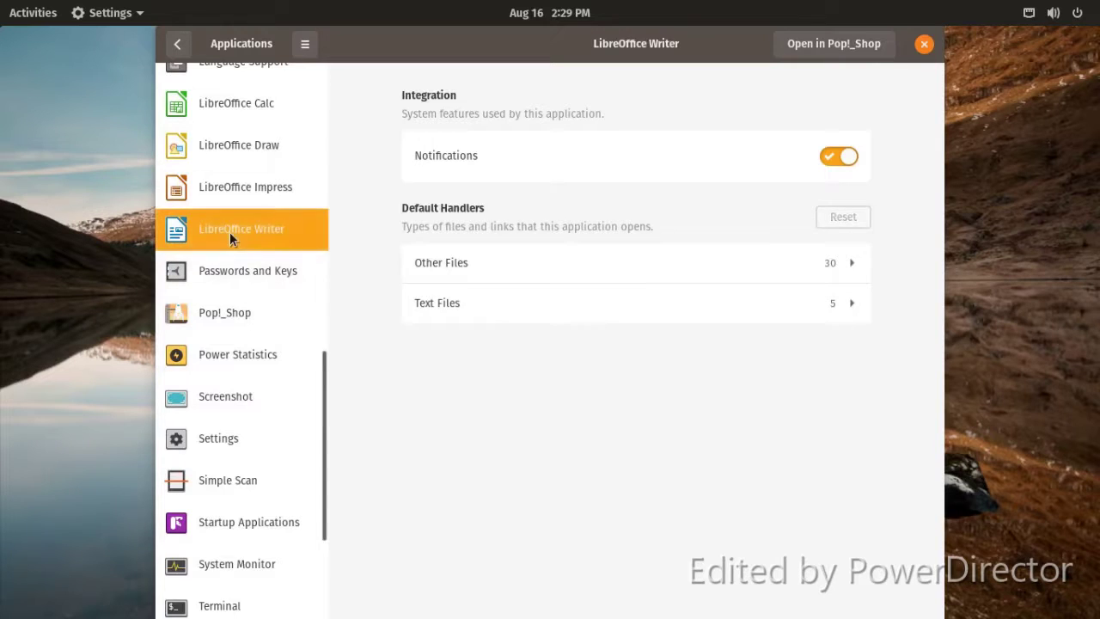
click(227, 199)
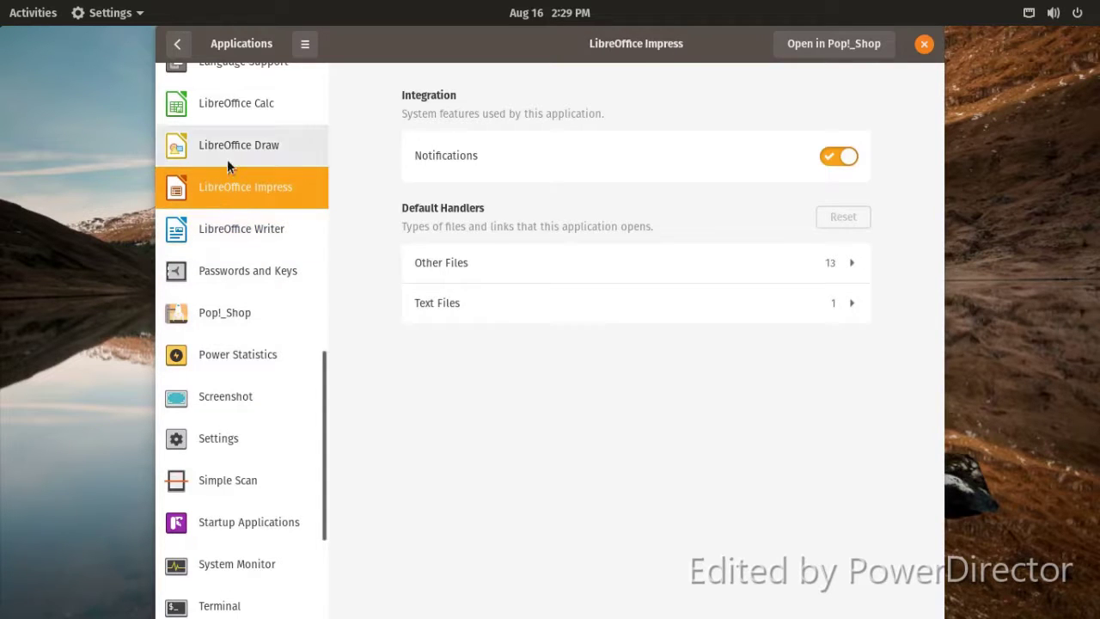
click(227, 165)
scroll(262, 365, down, 5)
click(247, 414)
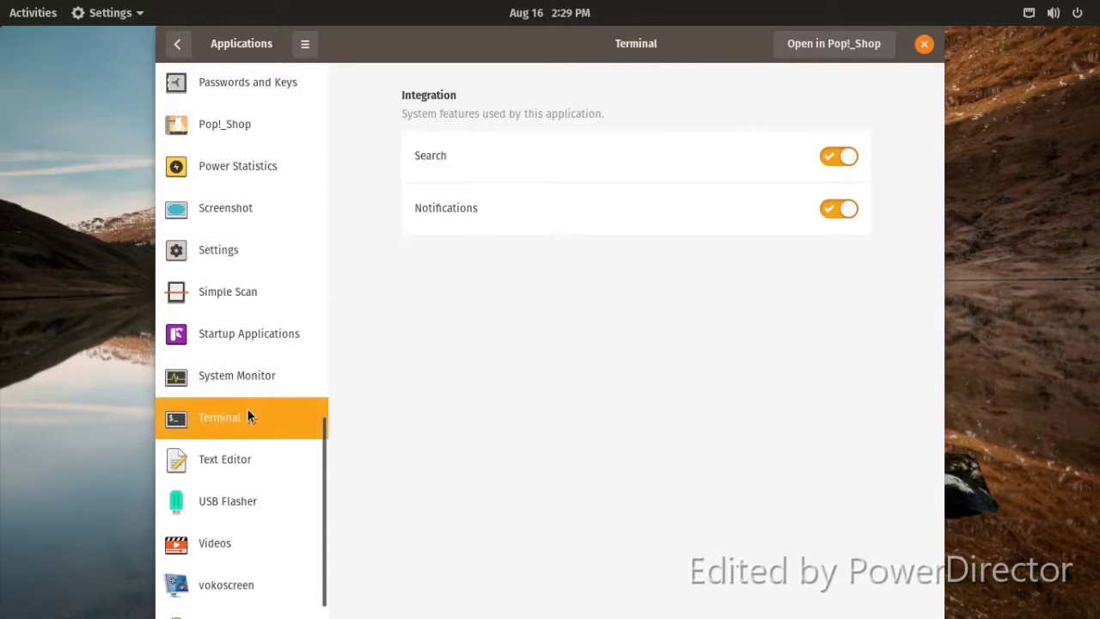
scroll(244, 506, down, 1)
click(246, 512)
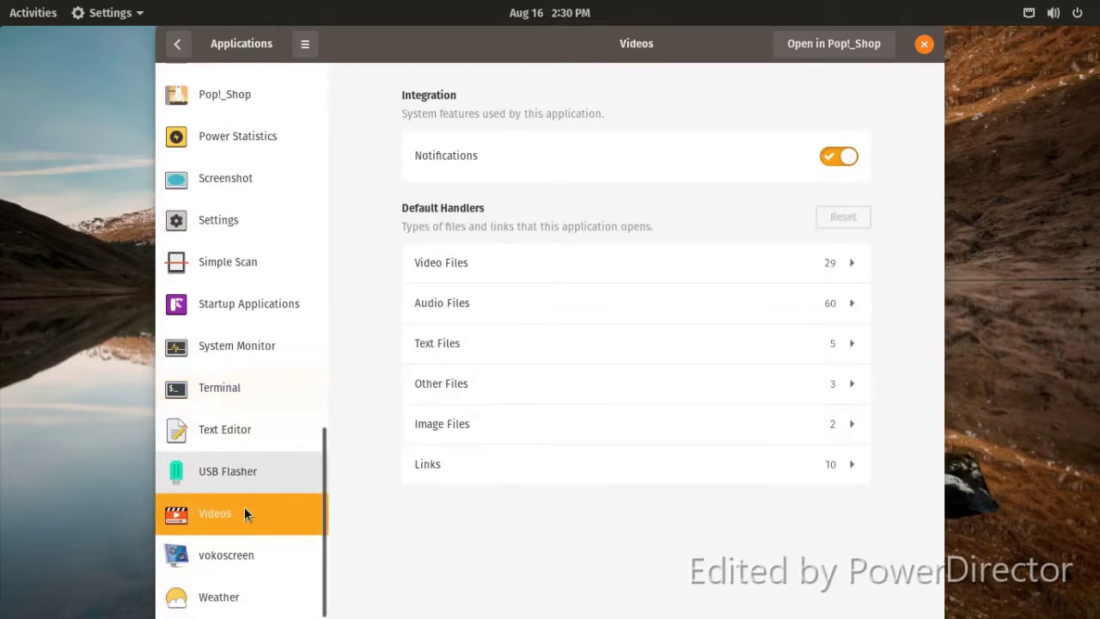
- Review the Sharing, Sound, Network and Devices settings, and close the settings window
click(177, 45)
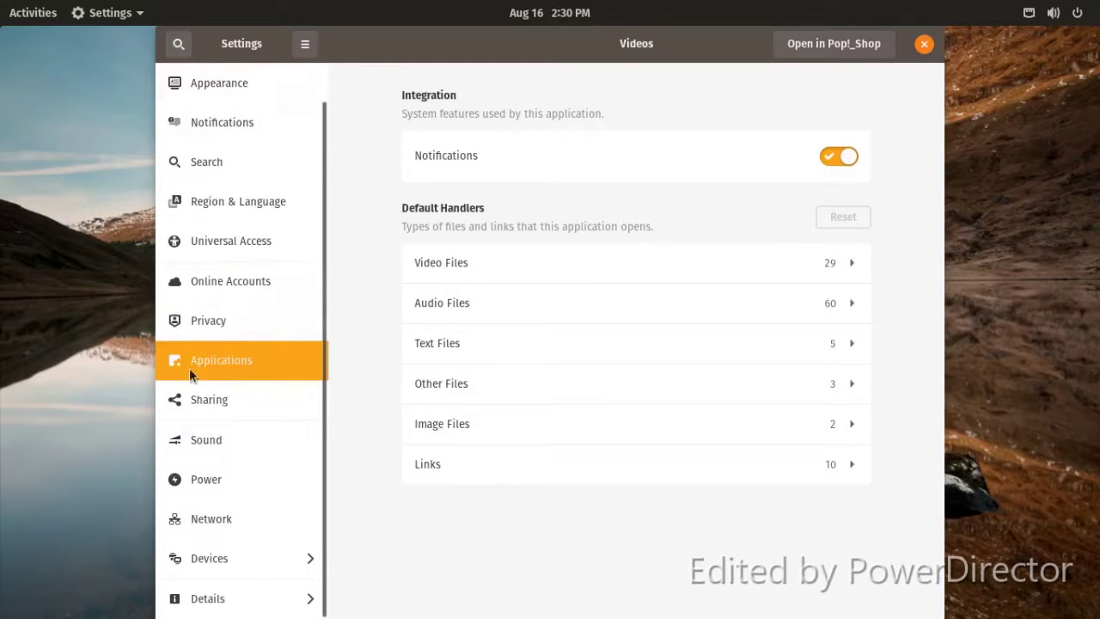
click(198, 415)
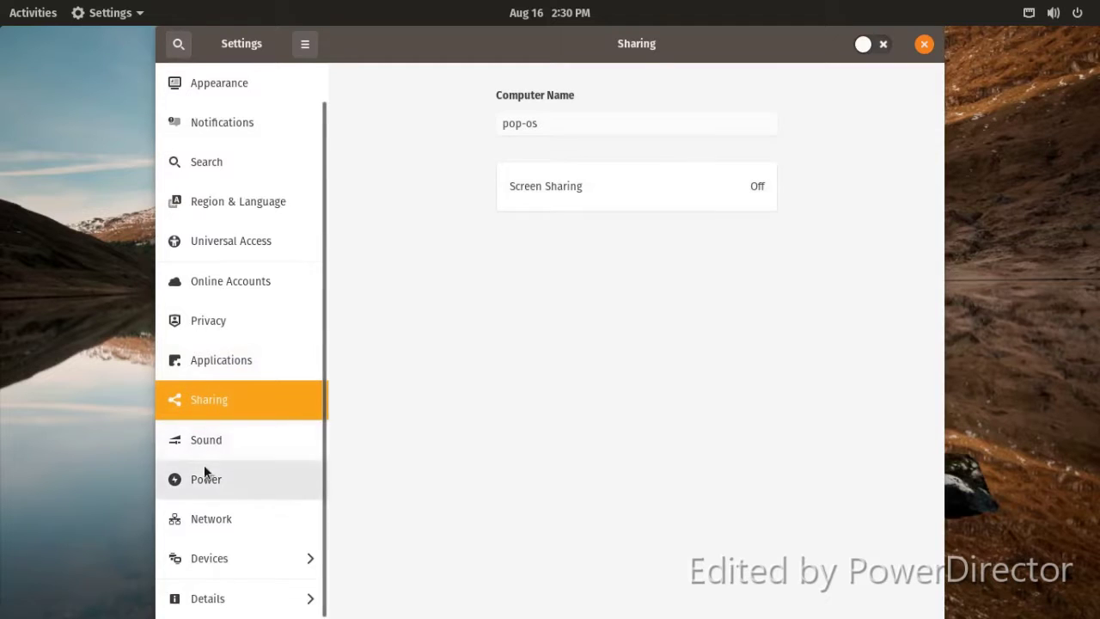
click(198, 436)
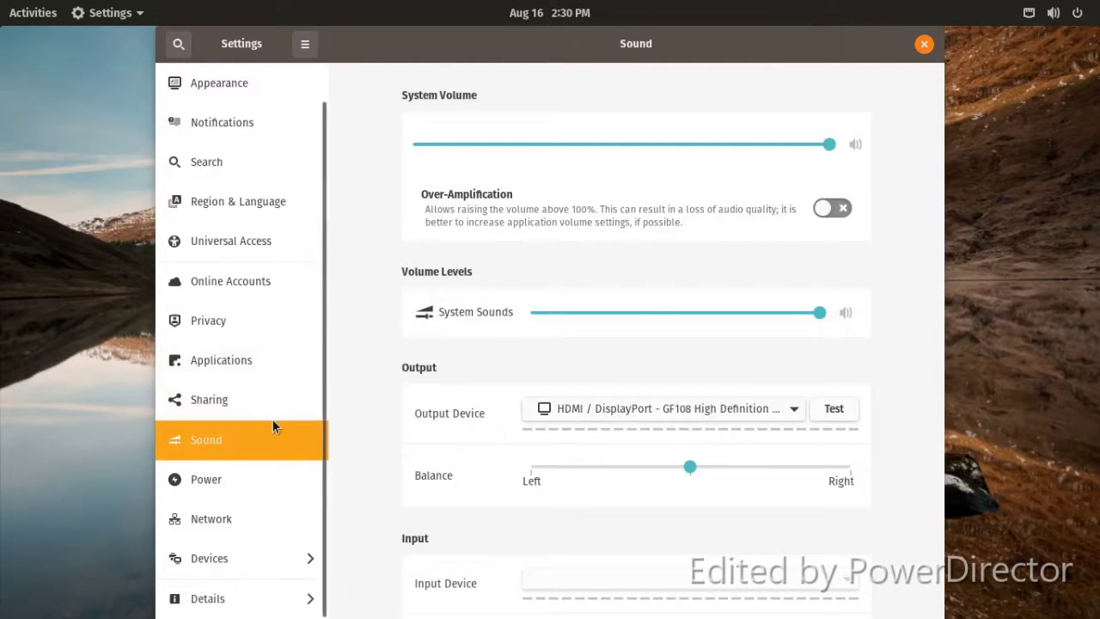
click(212, 519)
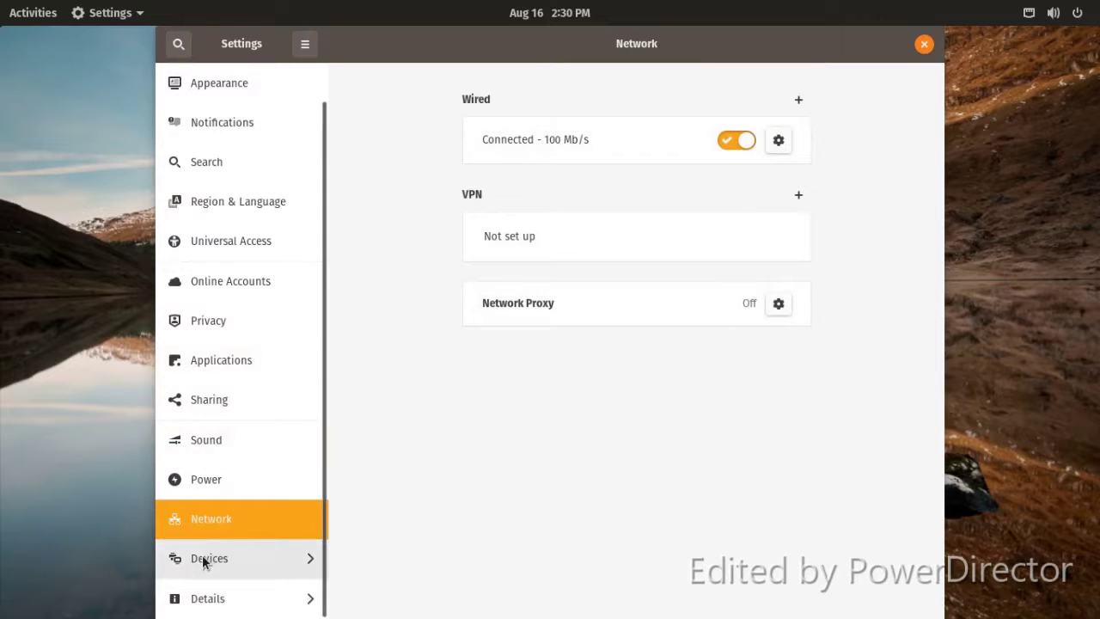
click(202, 557)
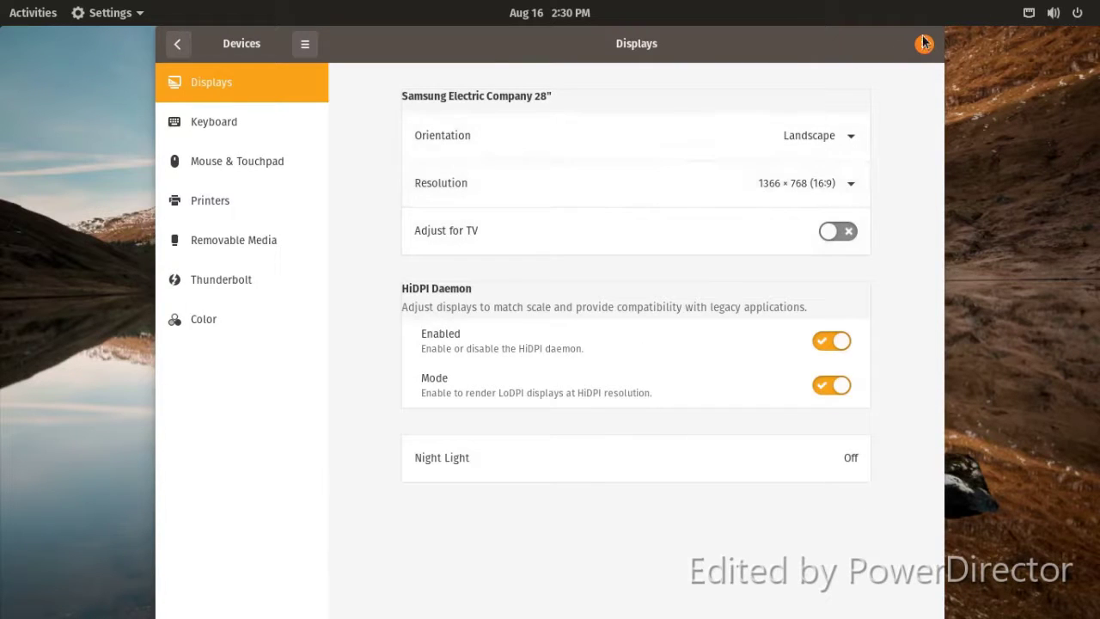
click(924, 44)
- Show all installed applications and look inside the Office folder
click(36, 11)
click(995, 144)
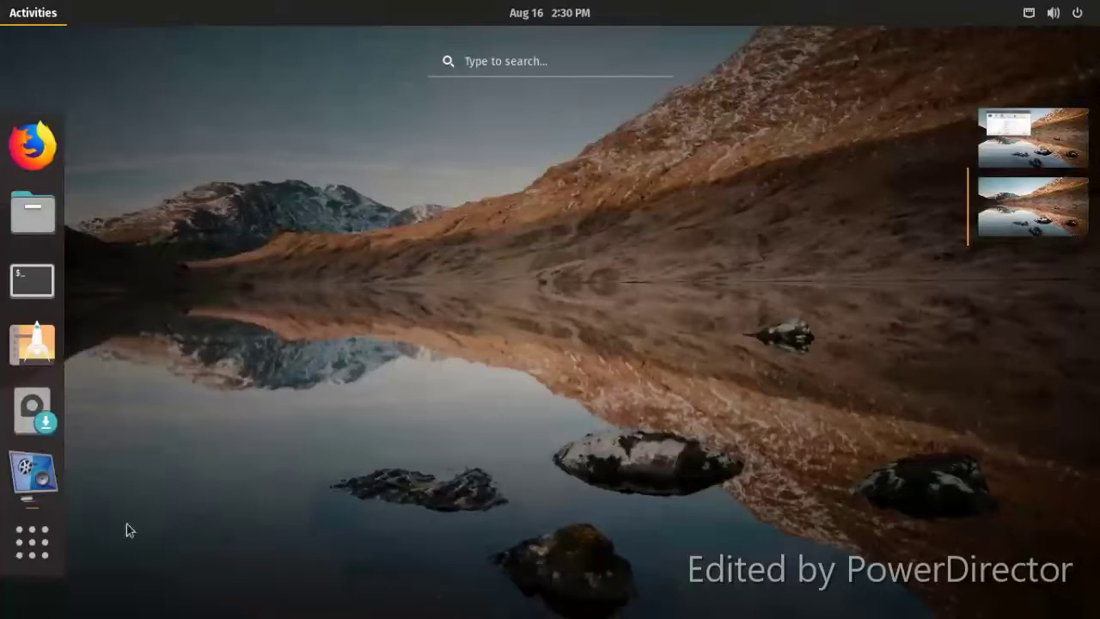
click(10, 563)
click(10, 563)
click(11, 563)
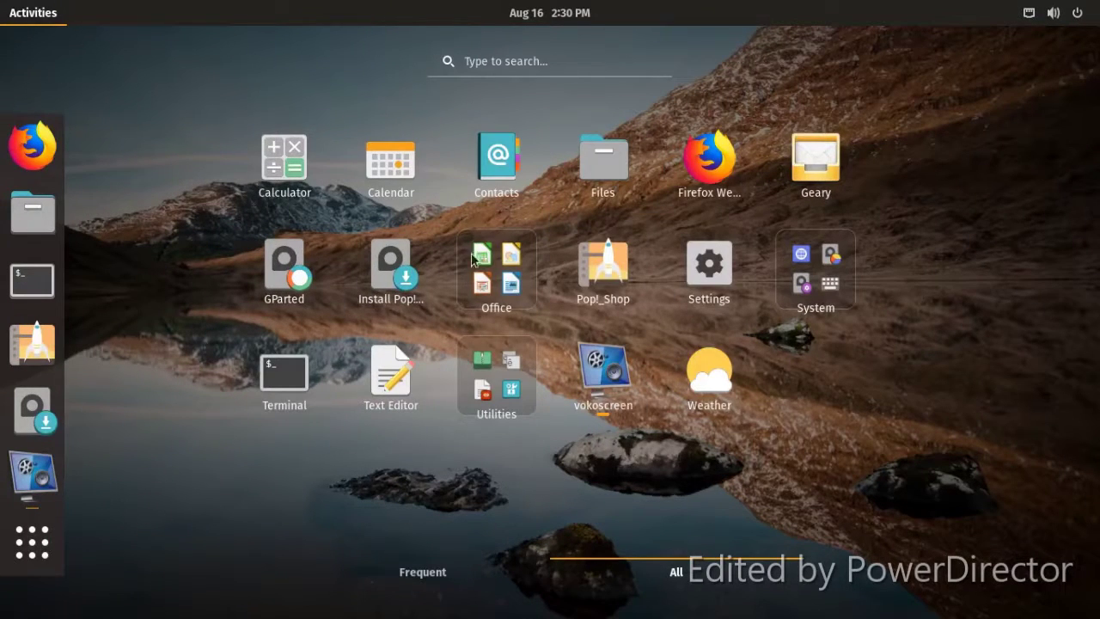
click(479, 280)
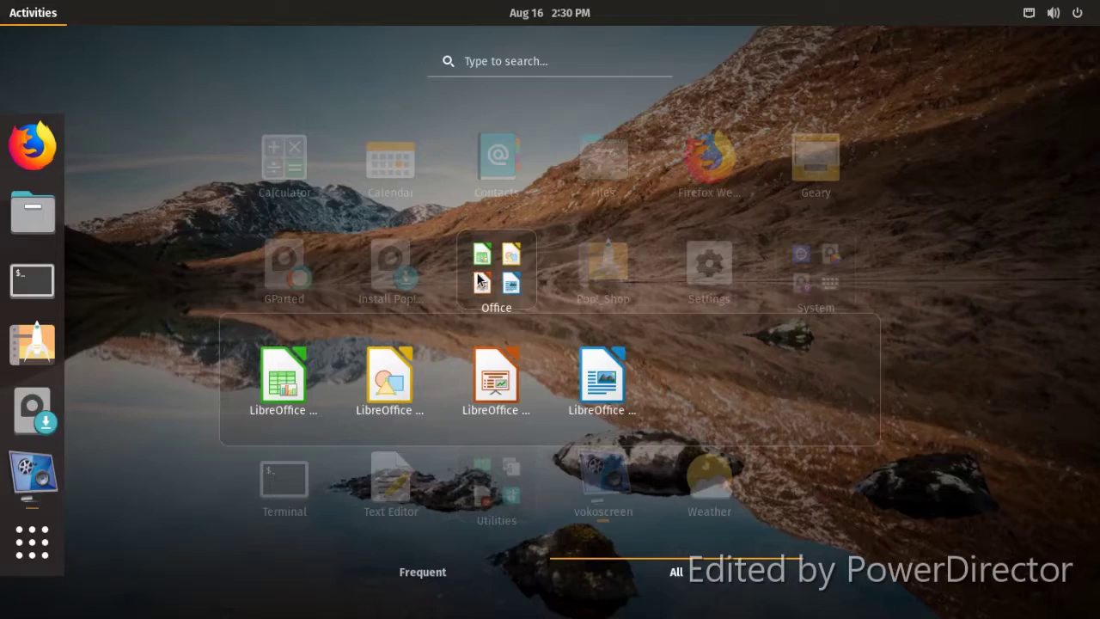
click(574, 269)
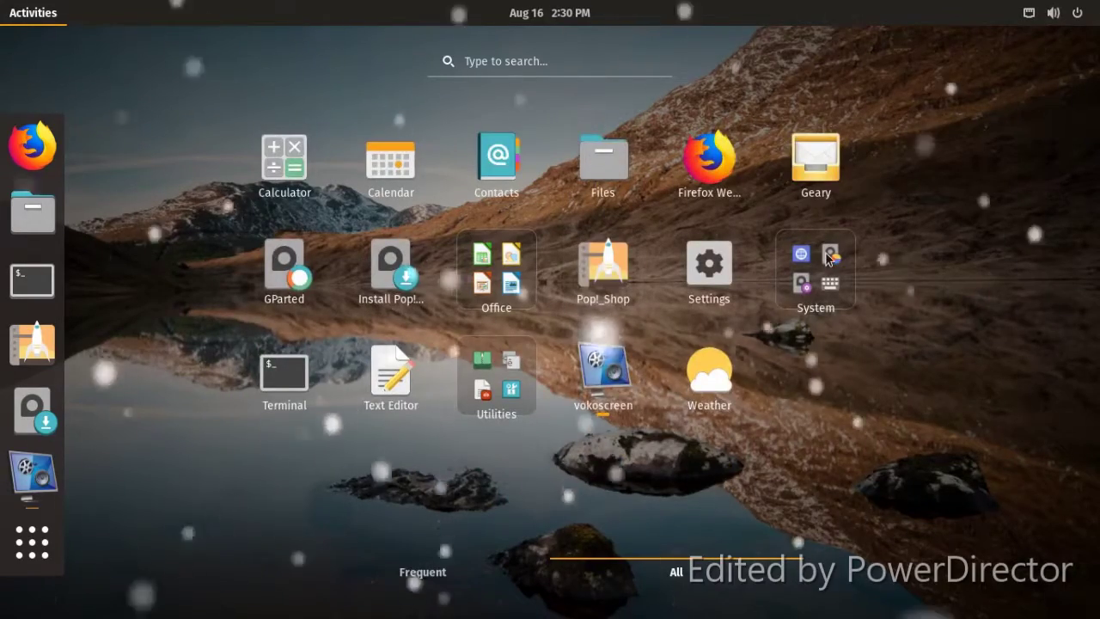
- Open System Monitor from the System folder, view its processes, resources and file systems, and close it
click(828, 258)
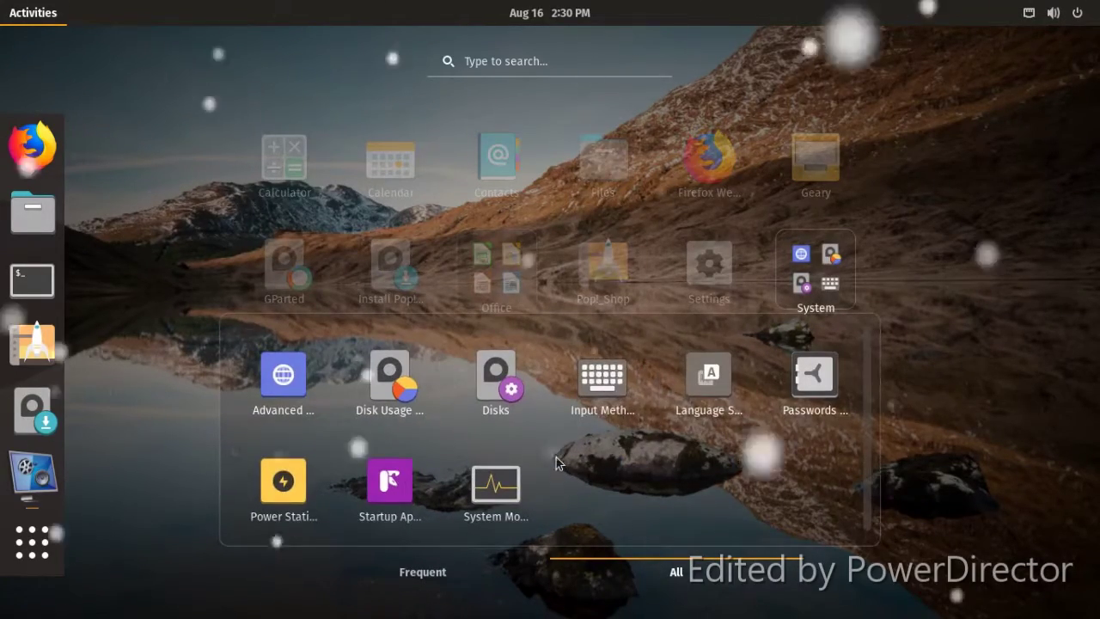
click(496, 486)
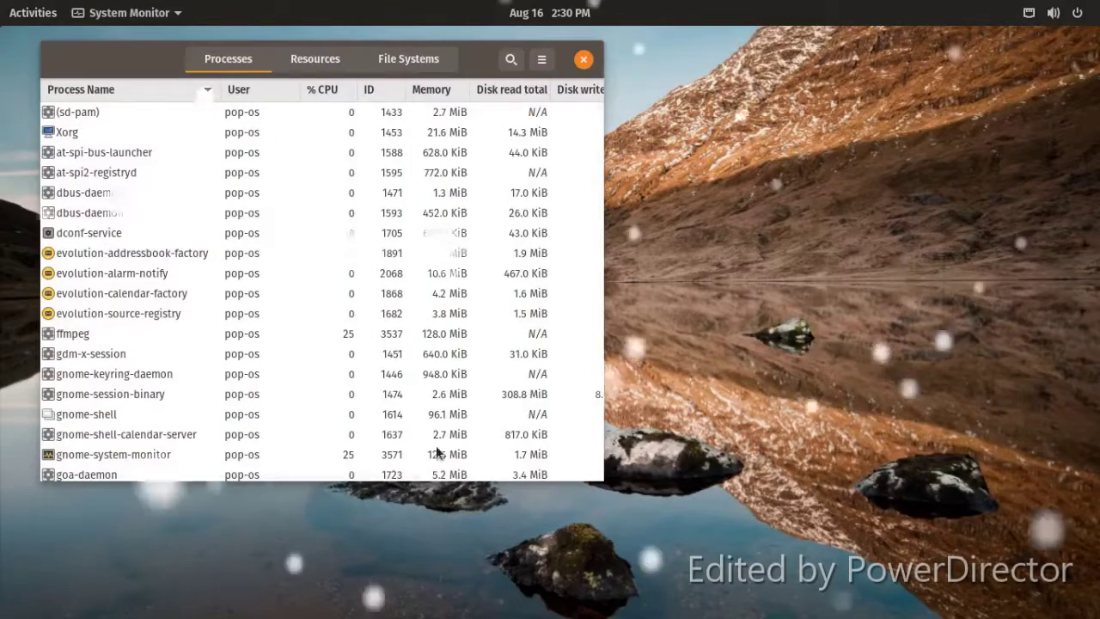
click(332, 63)
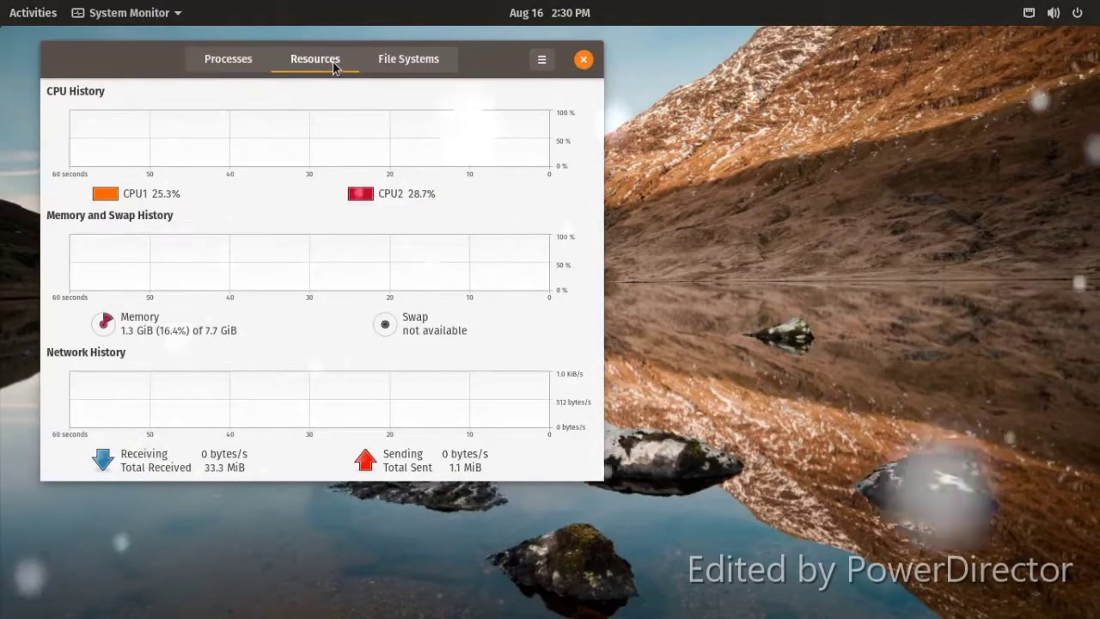
click(397, 64)
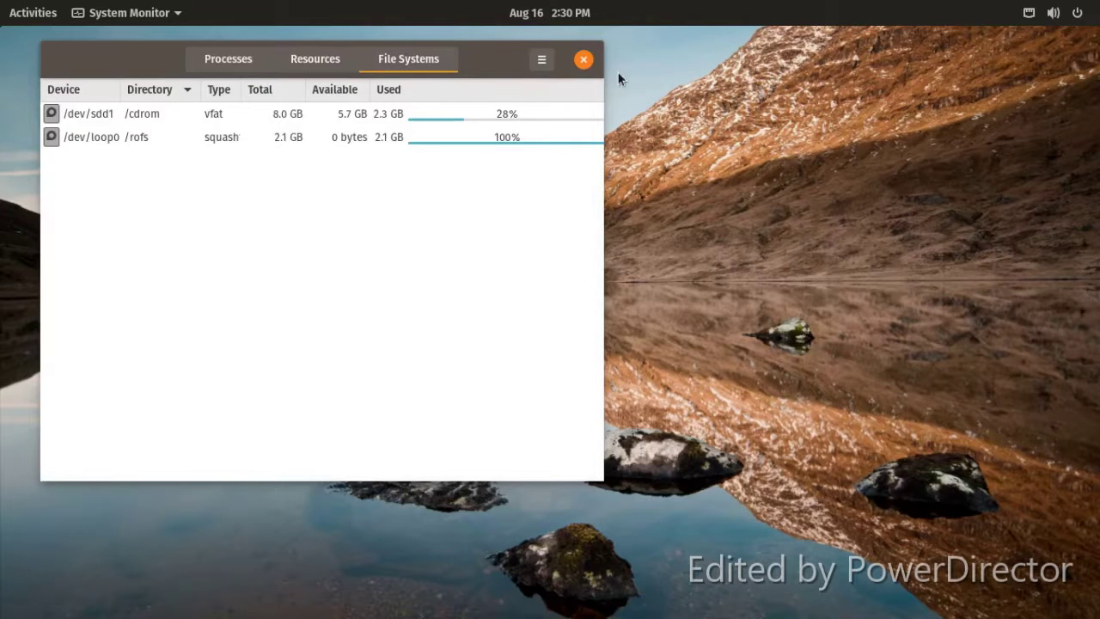
click(583, 60)
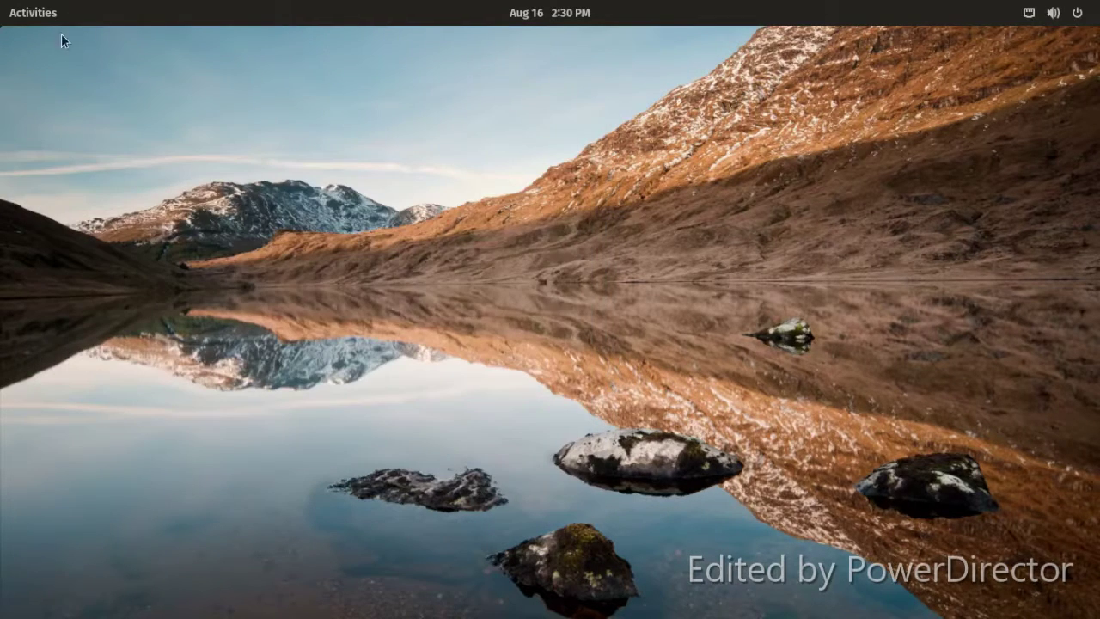
- Launch the Pop!_OS installer from the activities overview and look through its language list
click(41, 13)
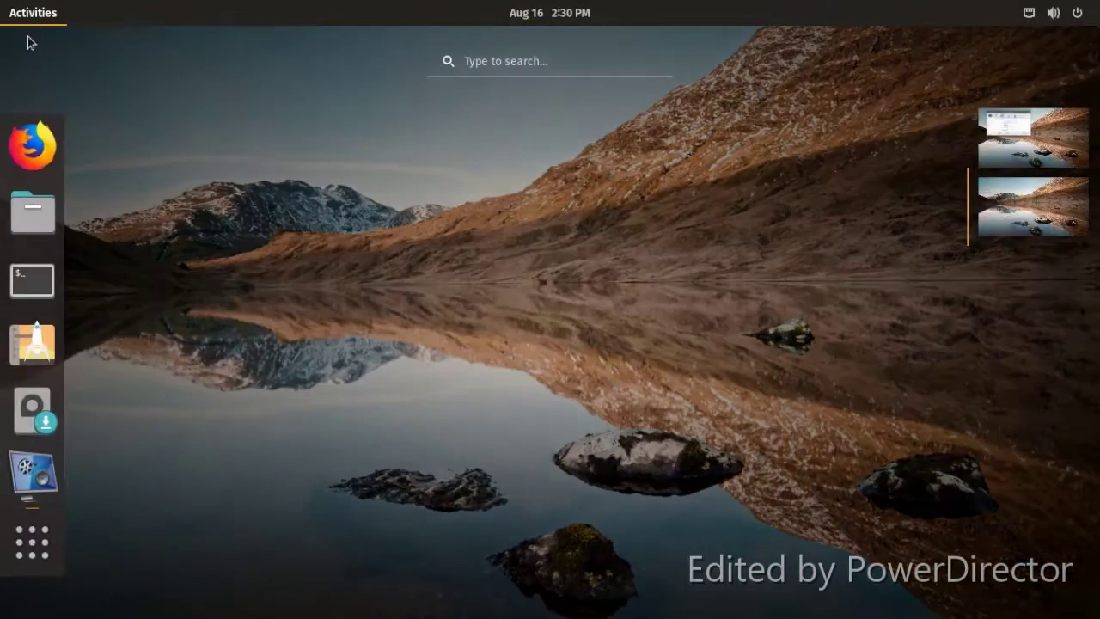
click(27, 407)
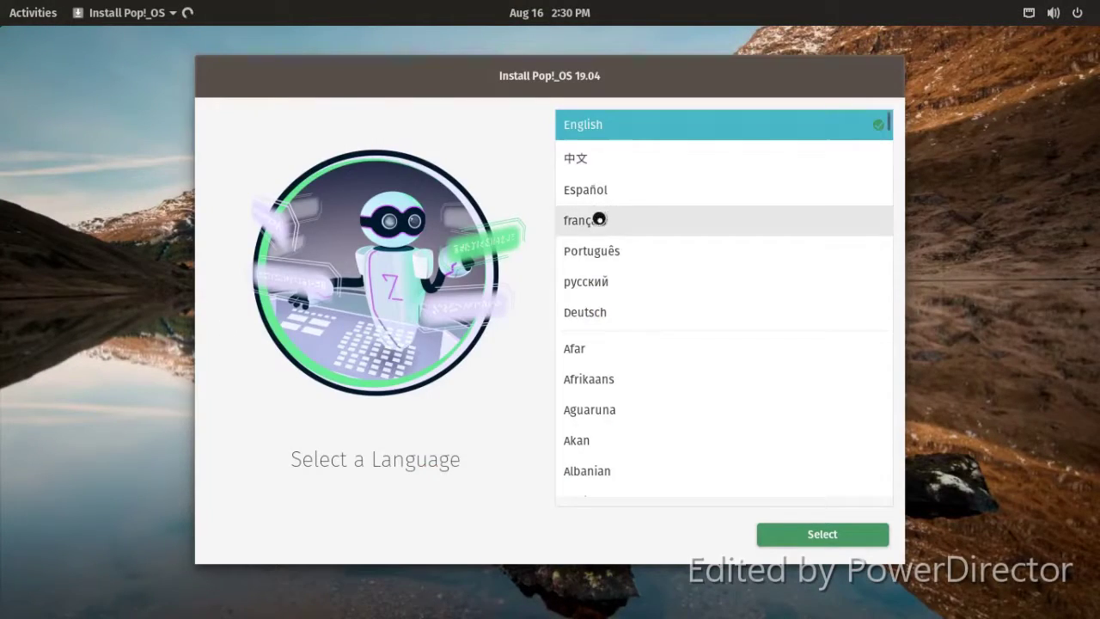
scroll(599, 228, down, 2)
scroll(598, 243, down, 10)
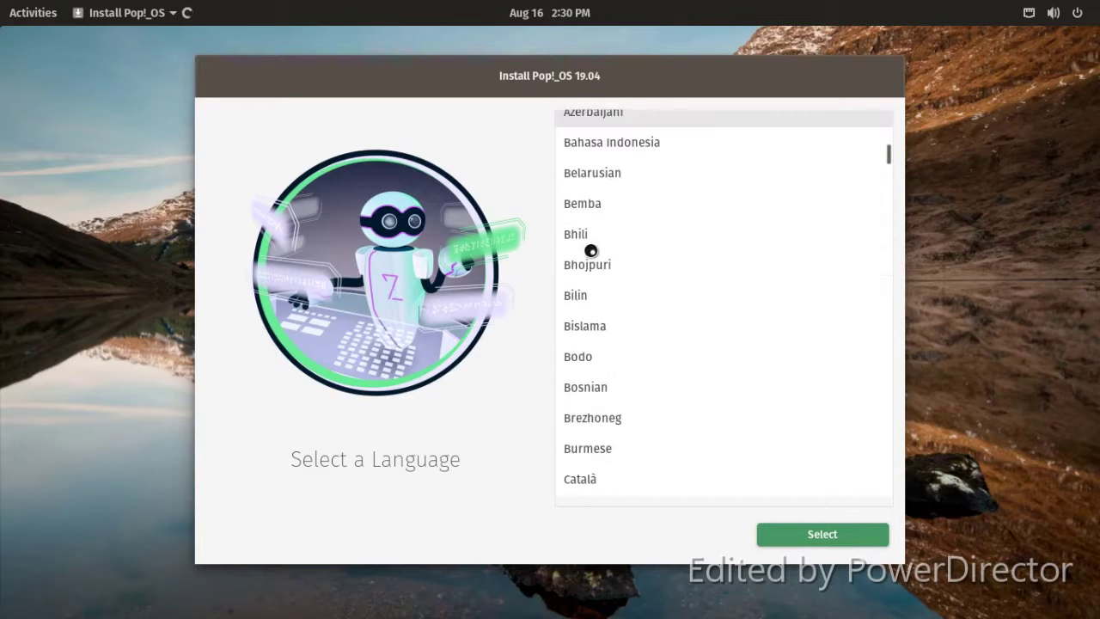
- Accept English with United States of America as the installer language, and return from the keyboard layout page to the region list
click(803, 538)
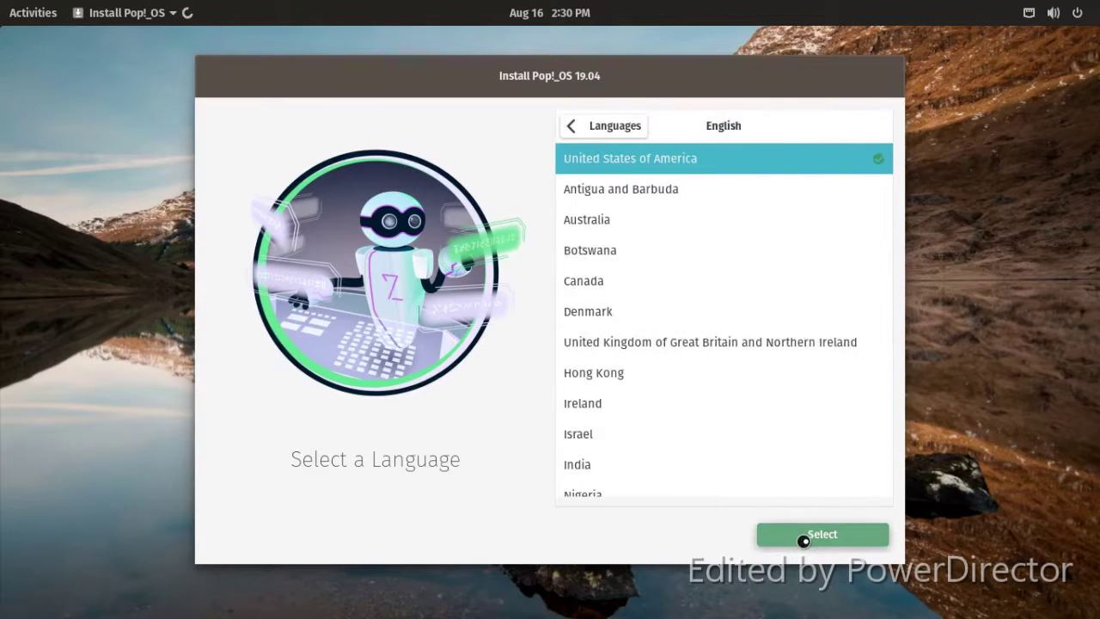
click(803, 538)
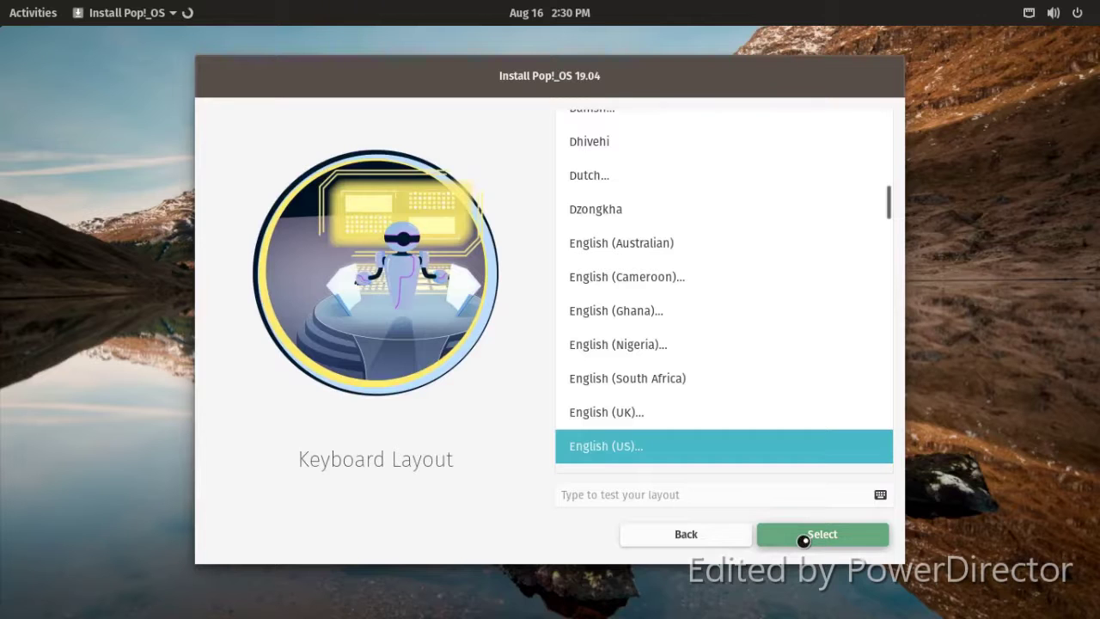
click(728, 539)
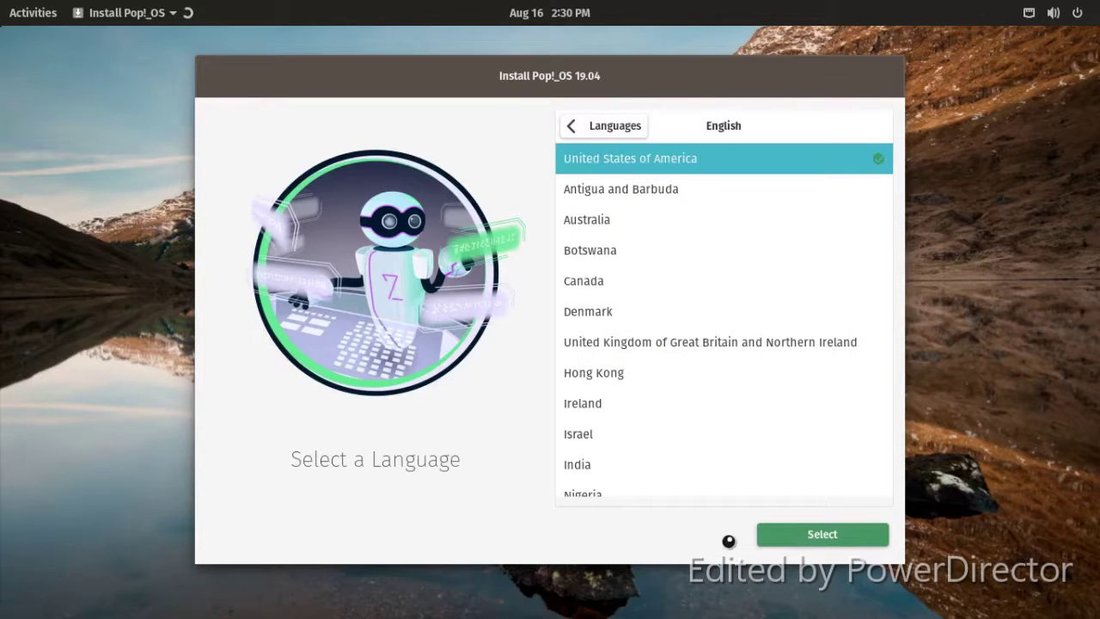
- Look through the English regions, accept United States of America with the default English (US) keyboard layout, and switch to demo mode
scroll(607, 356, down, 5)
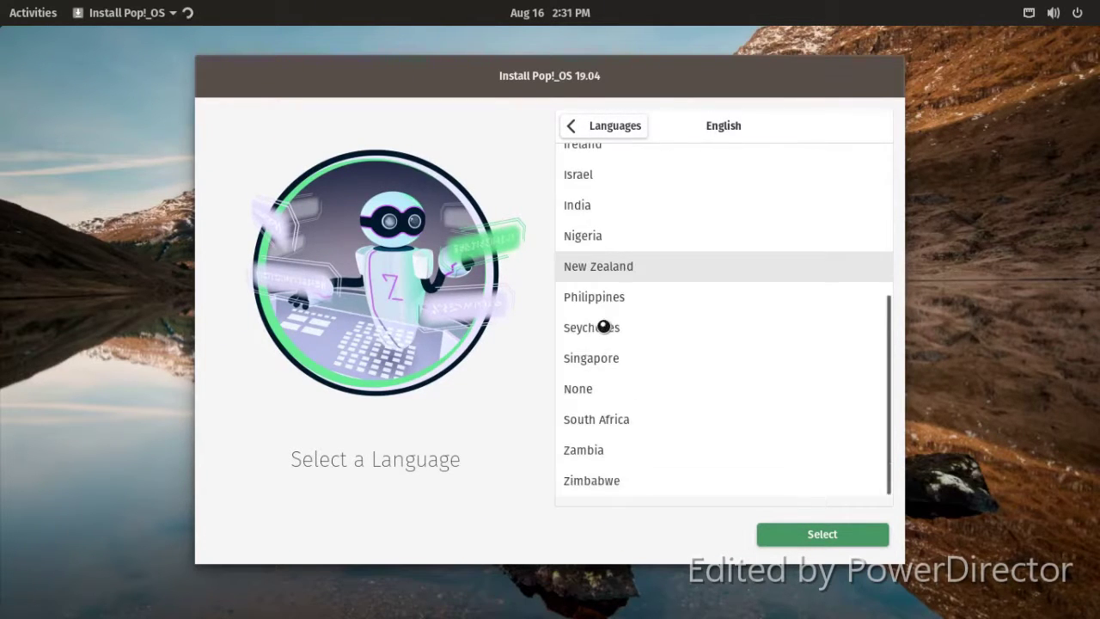
scroll(604, 329, up, 2)
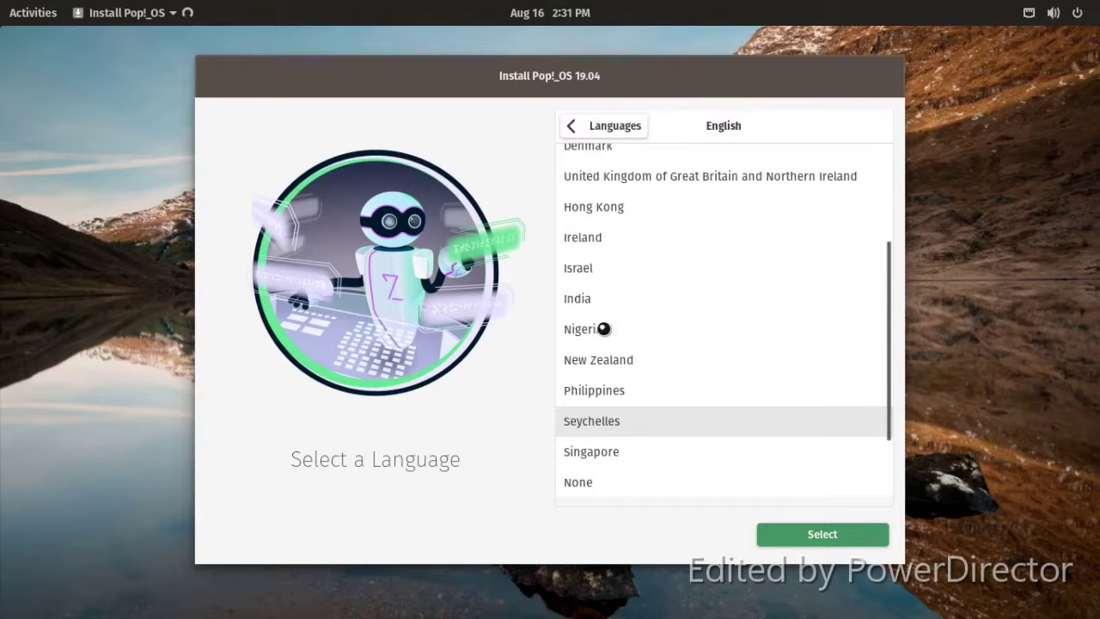
scroll(604, 329, up, 3)
scroll(603, 329, down, 5)
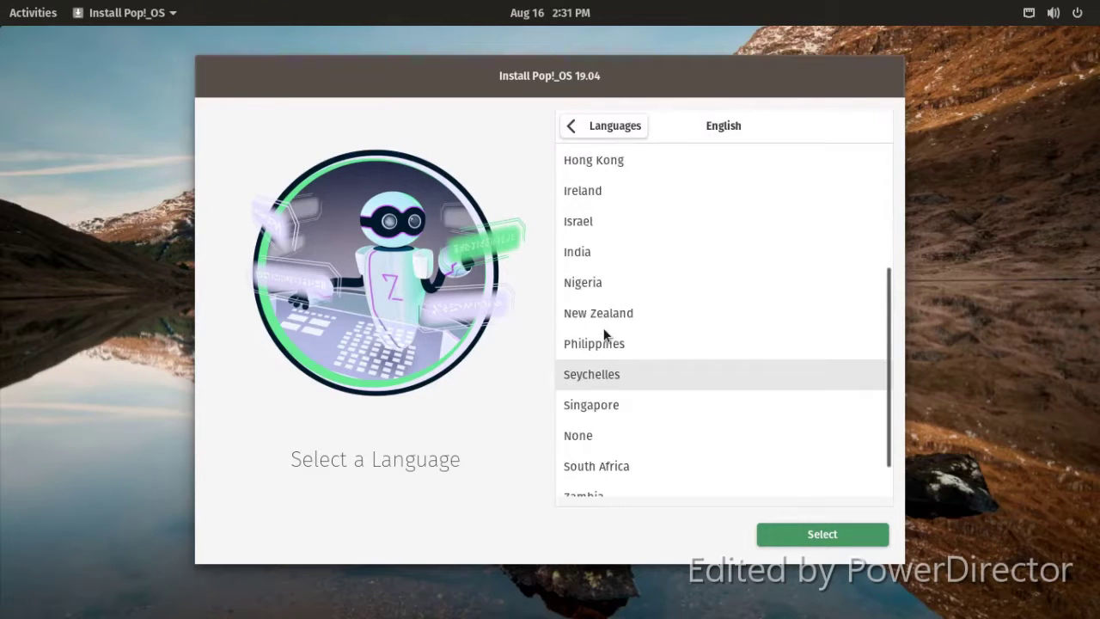
click(771, 534)
click(772, 534)
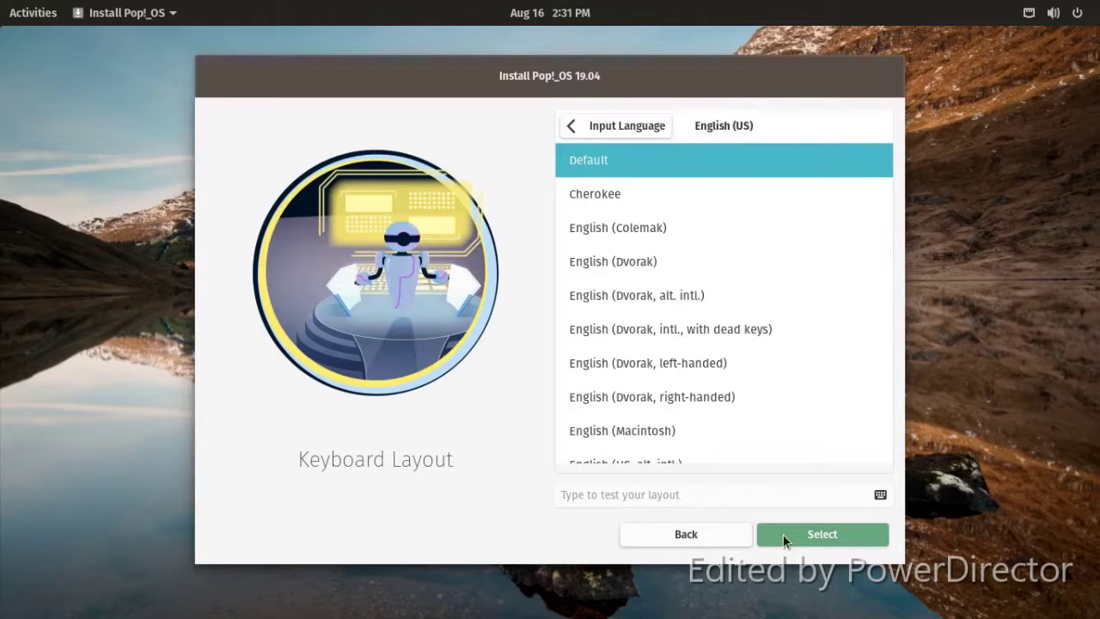
click(792, 533)
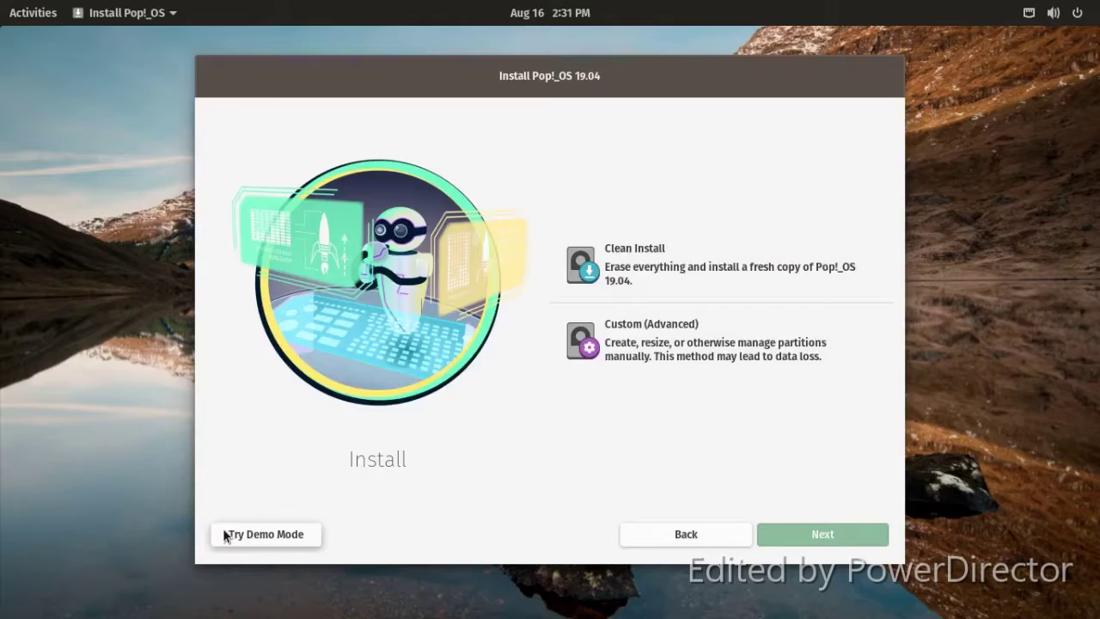
click(265, 534)
- Open Startup Applications from the System folder of all applications, view its startup programs, and try adding one
click(5, 9)
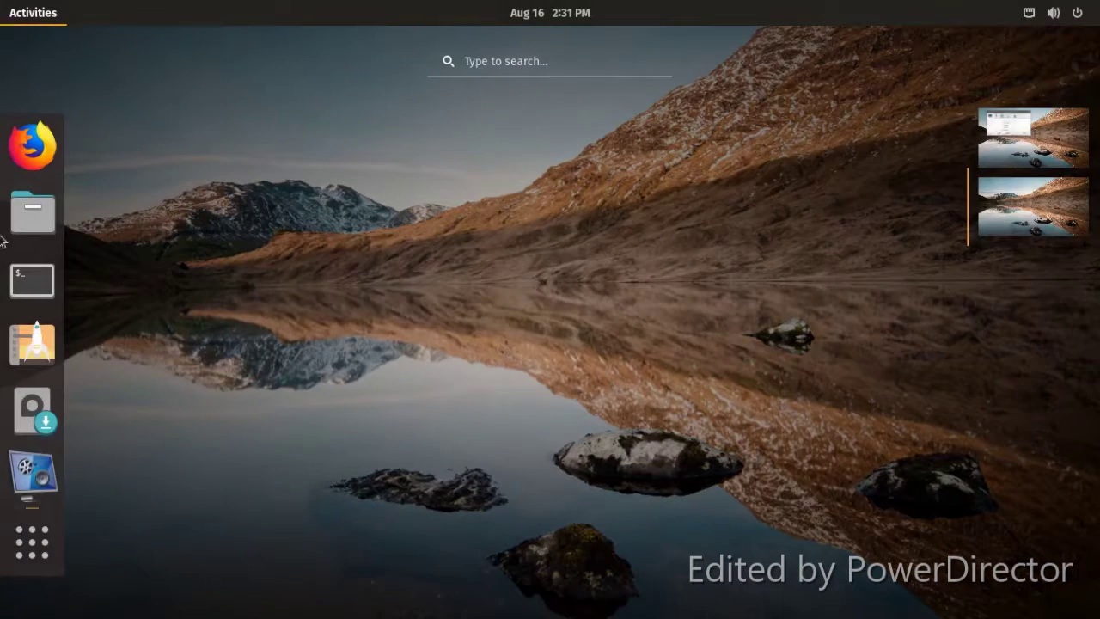
click(18, 534)
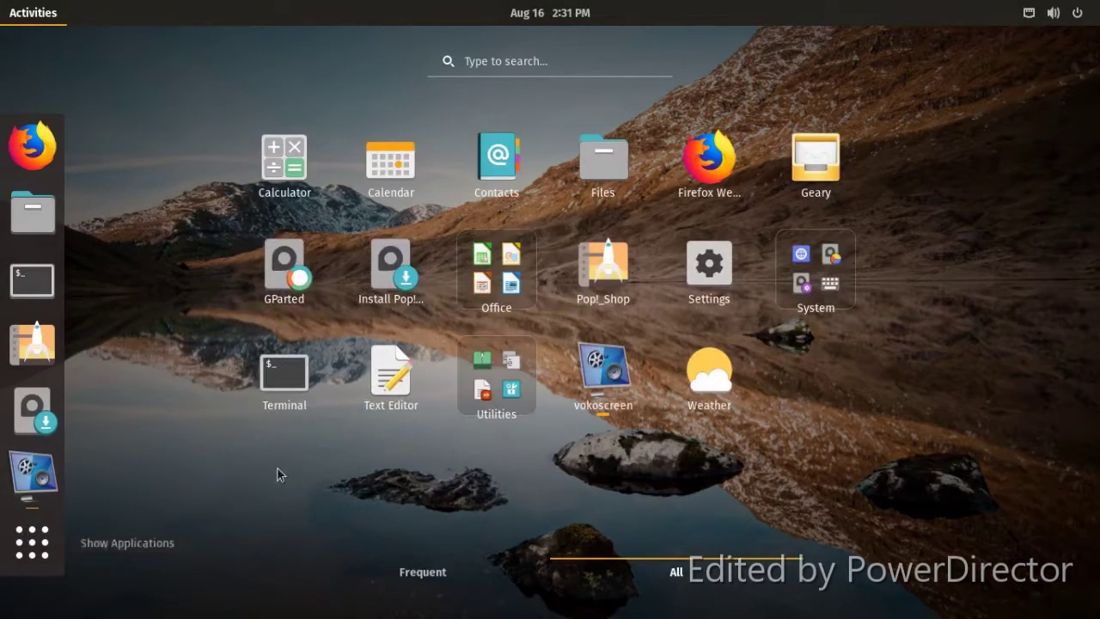
click(838, 290)
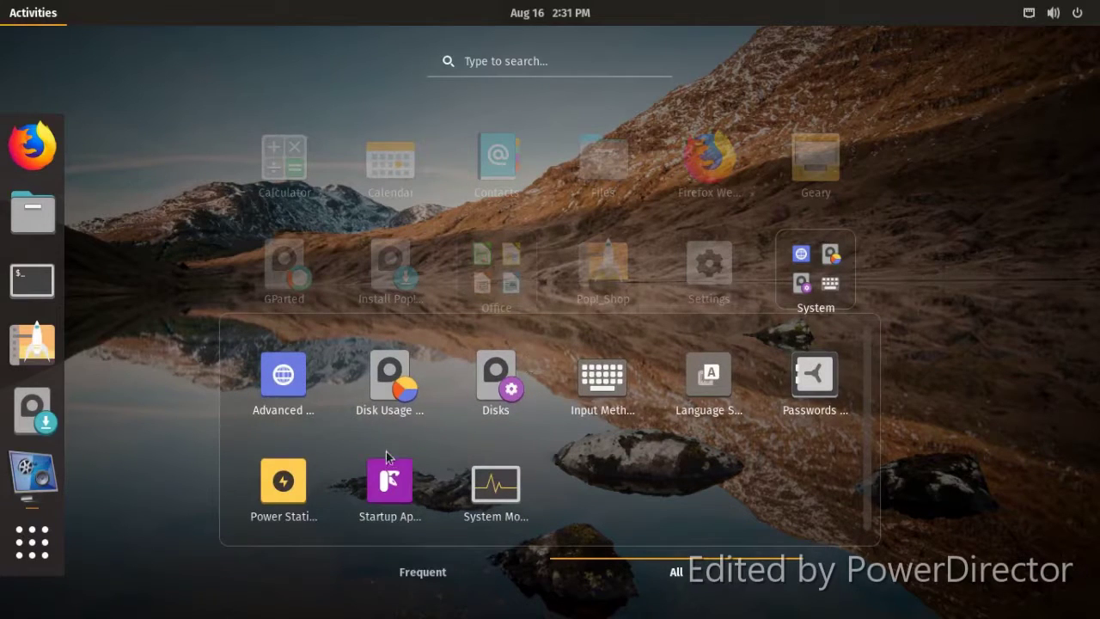
click(356, 490)
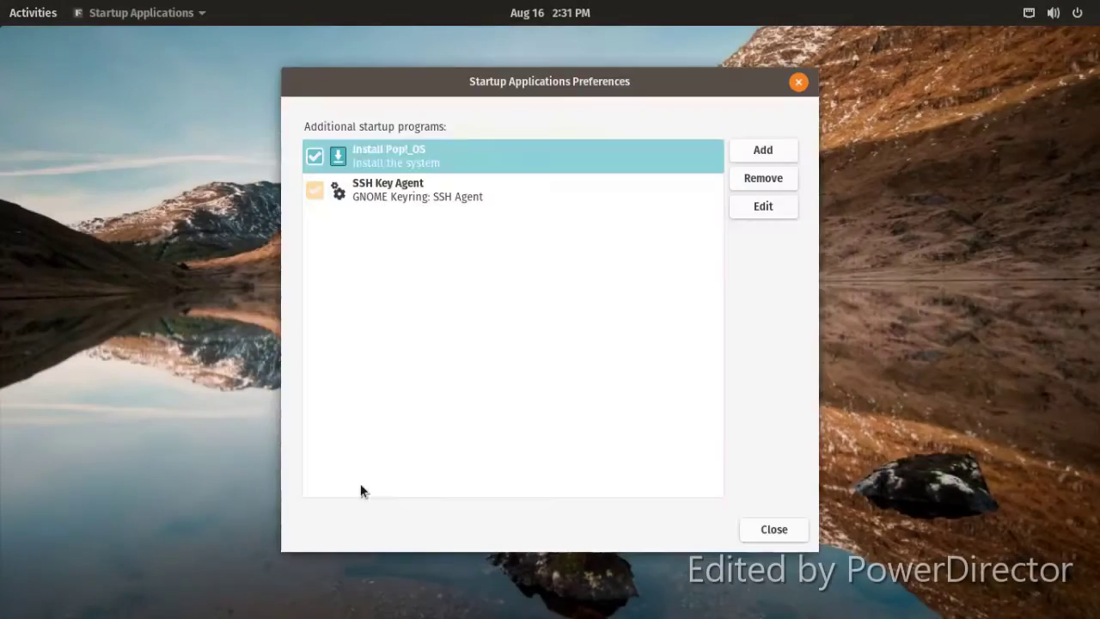
click(769, 149)
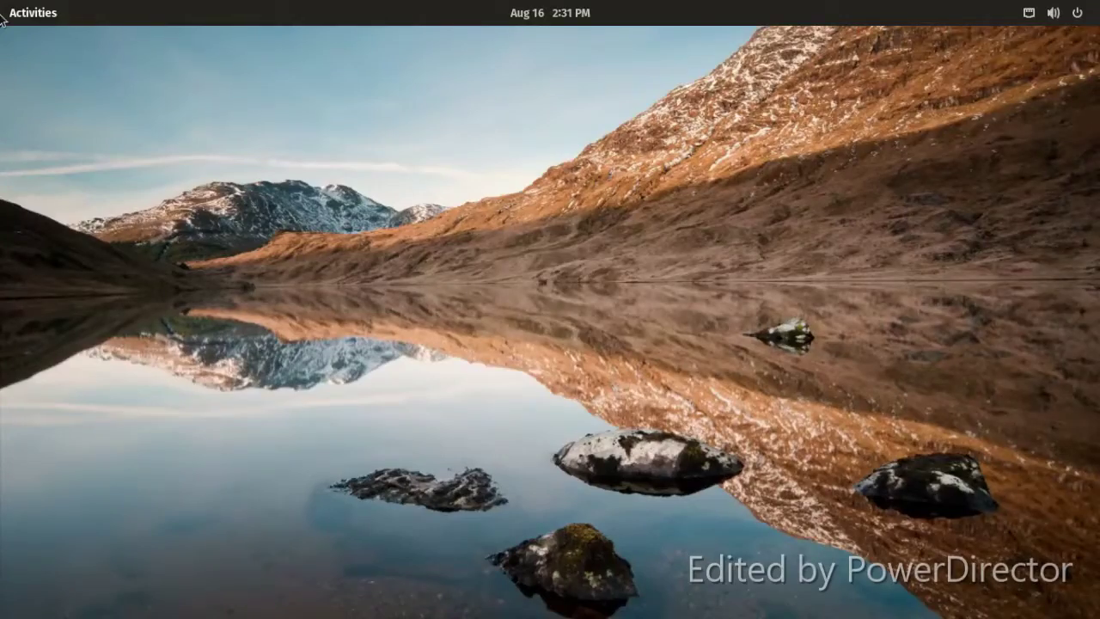
- Show all applications again and open Help from the Utilities folder
mouse_move(2, 17)
click(19, 545)
click(19, 545)
click(19, 544)
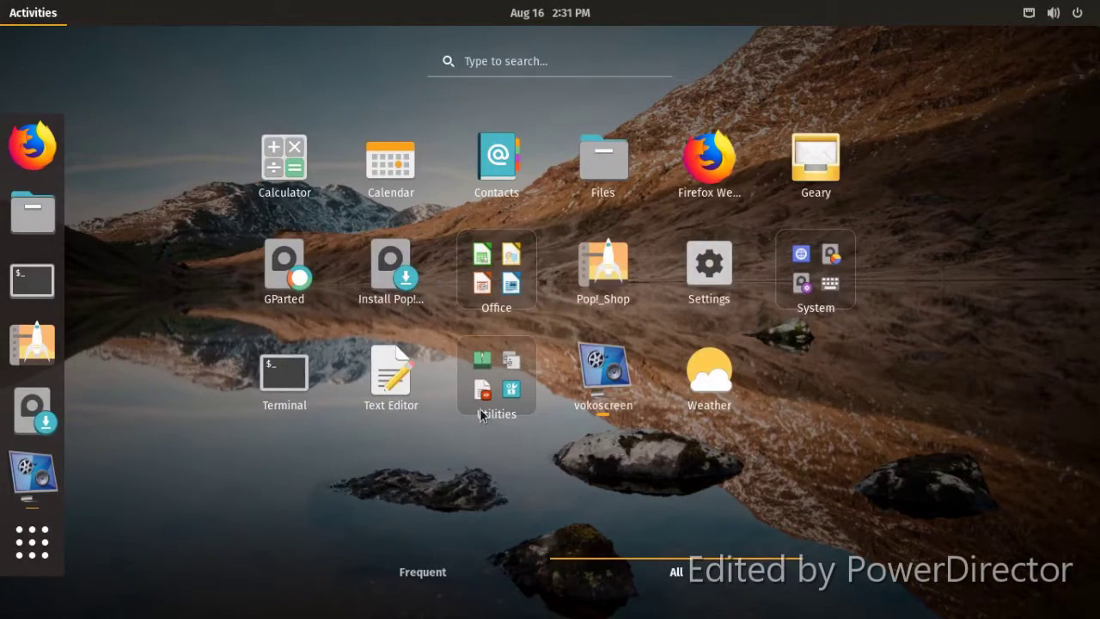
click(480, 400)
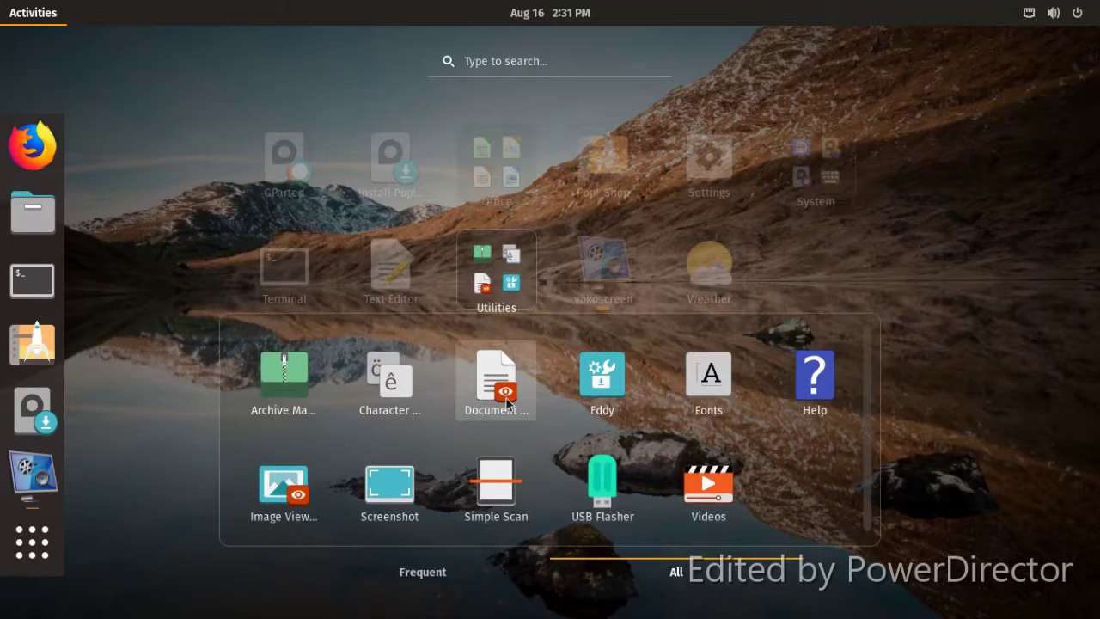
click(799, 369)
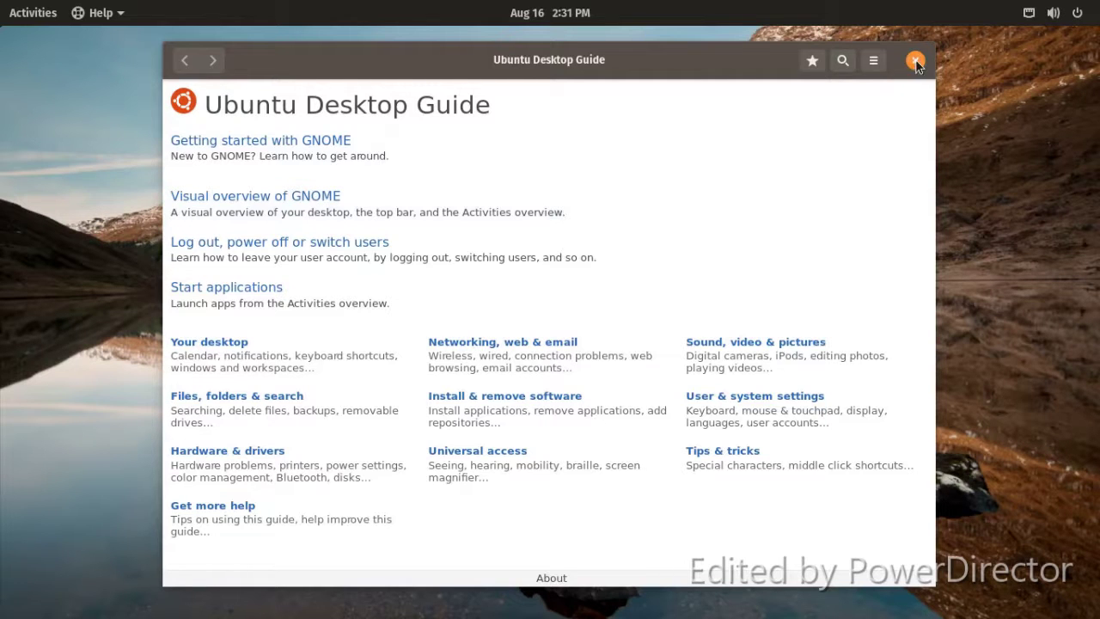
- Show the search bar and the options of the Ubuntu Desktop Guide, and close the guide
click(839, 62)
click(865, 62)
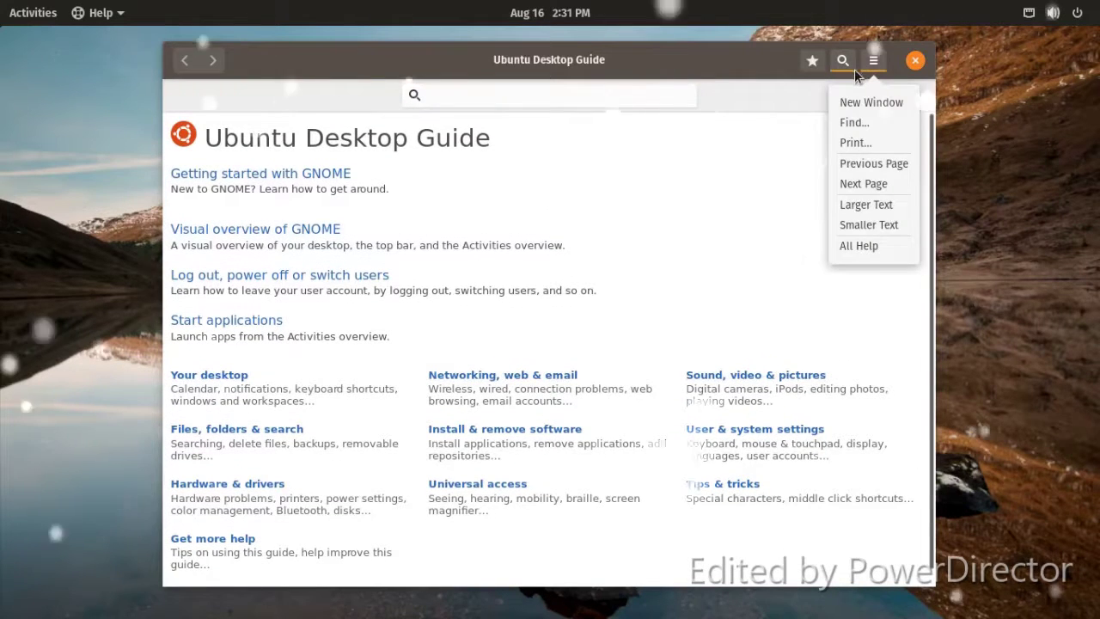
click(870, 63)
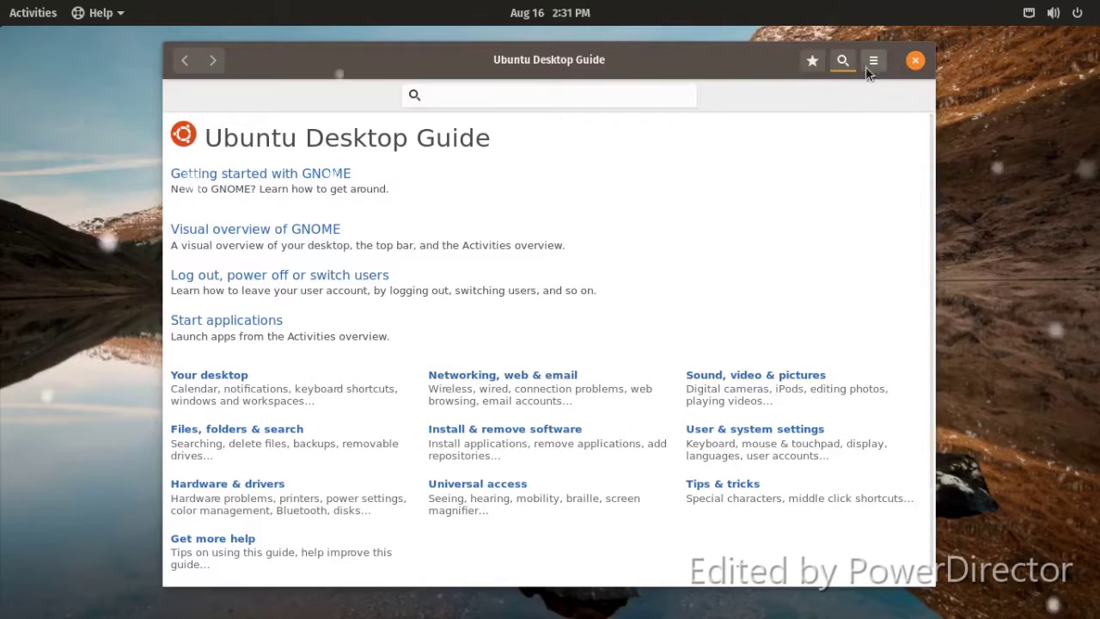
click(914, 61)
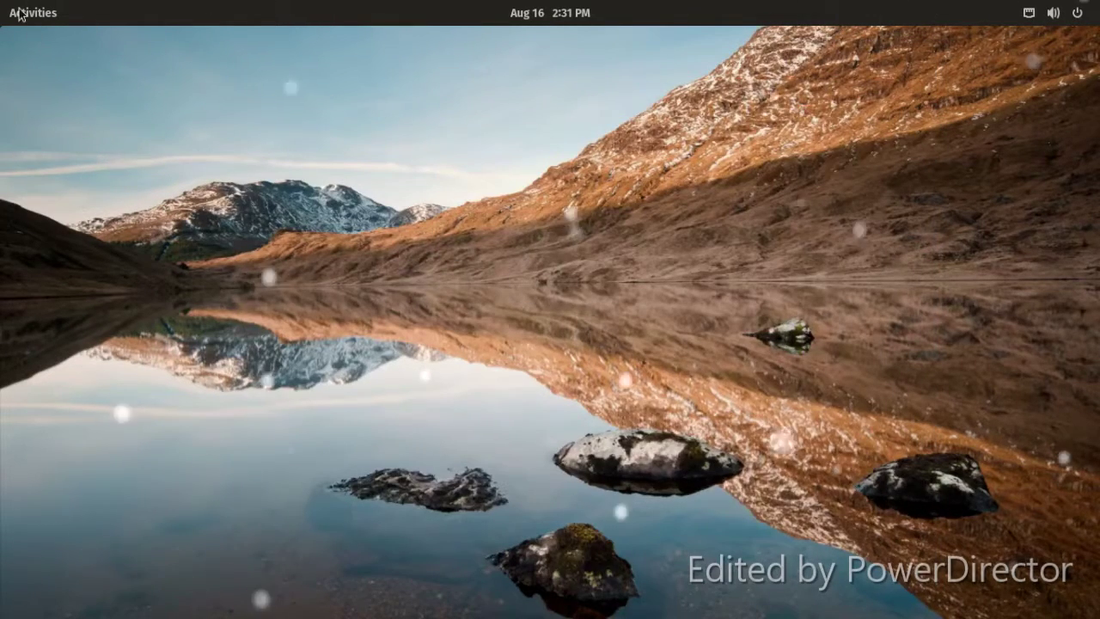
- Open Settings from the system status area, view the Color, Printers, Keyboard and Displays device pages, and close Settings
click(1085, 9)
click(909, 179)
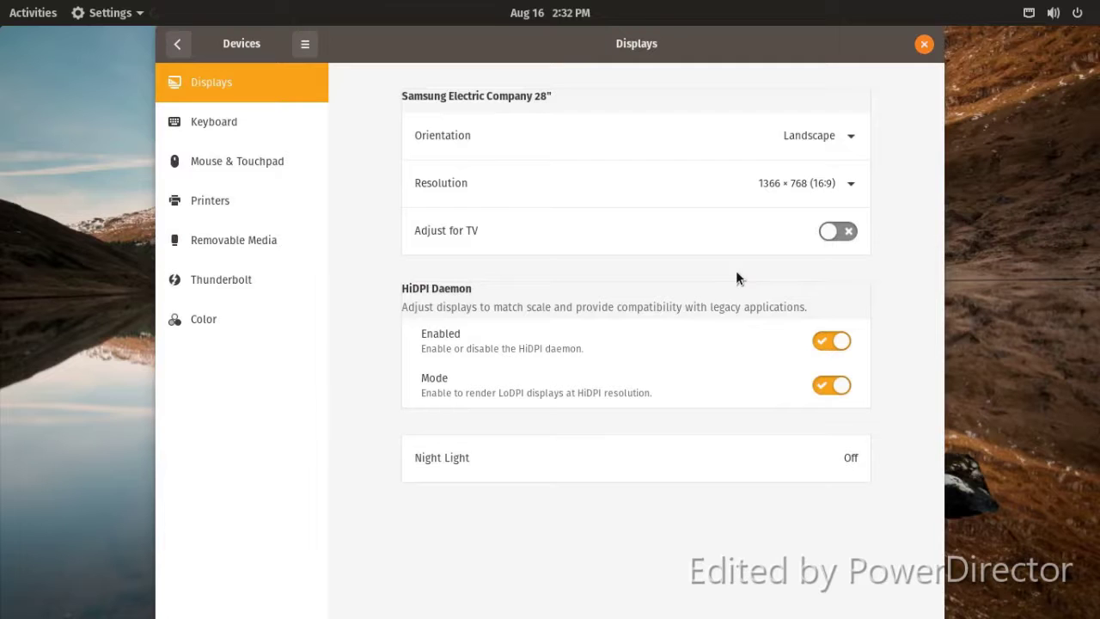
click(189, 331)
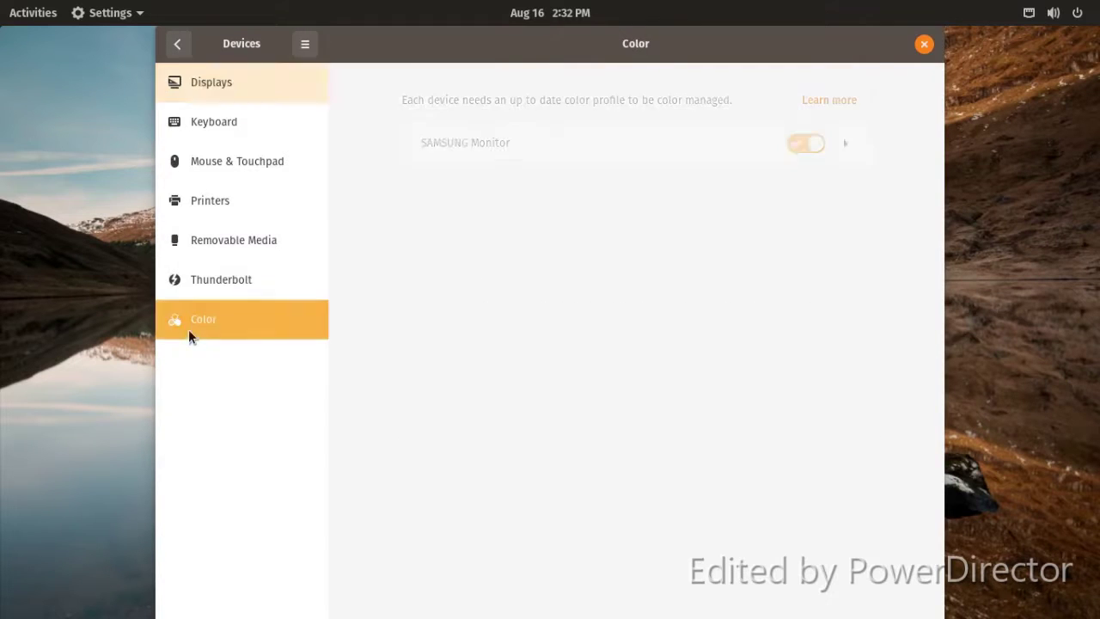
click(191, 202)
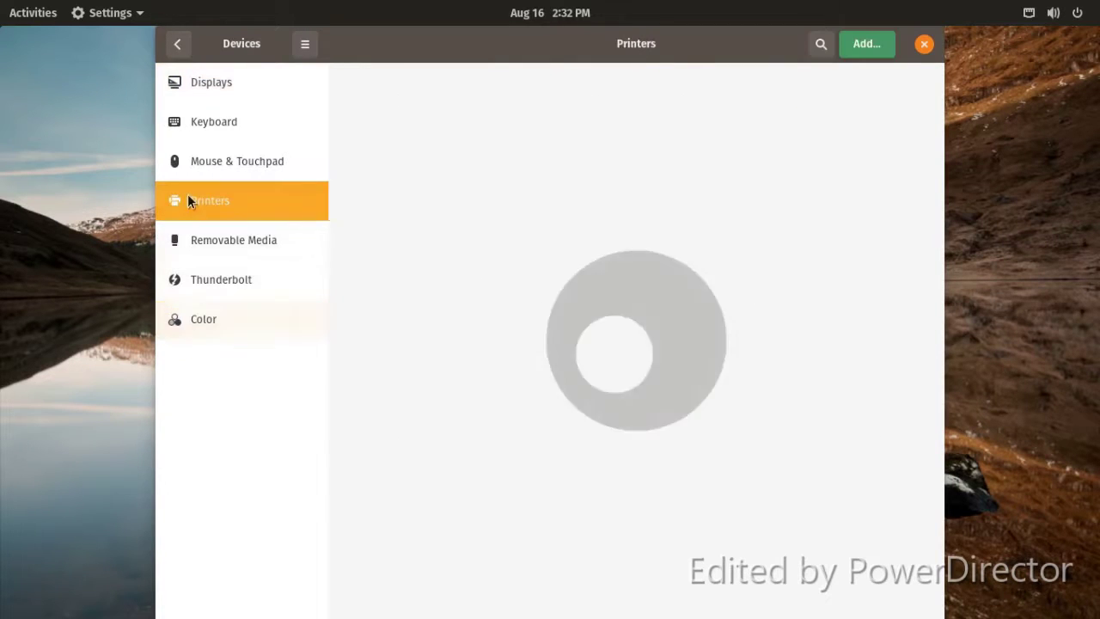
click(184, 123)
click(172, 80)
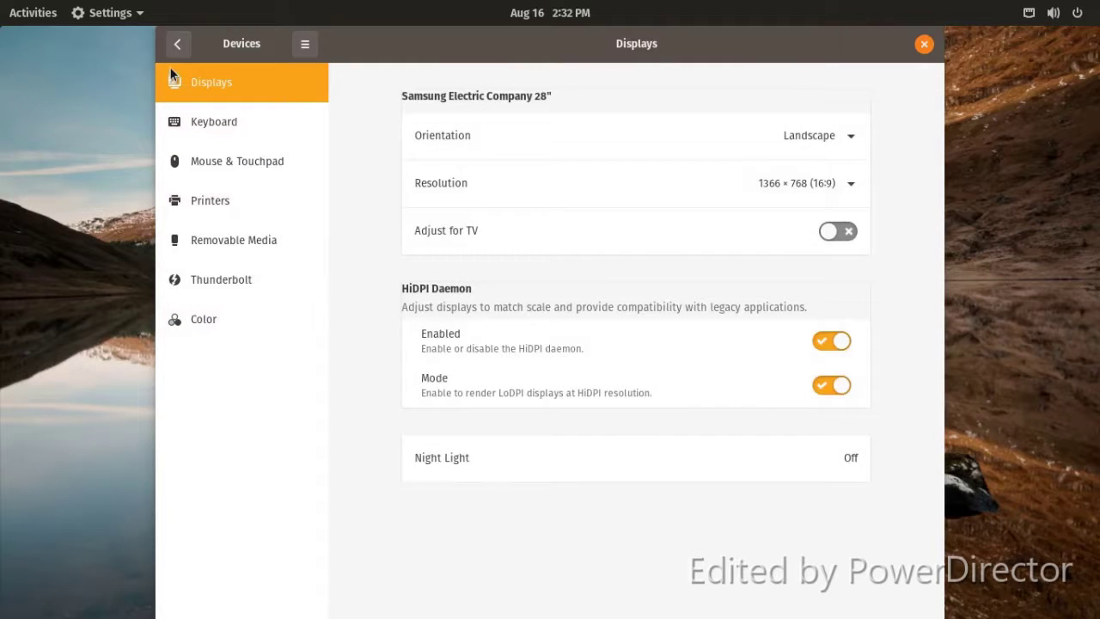
click(176, 45)
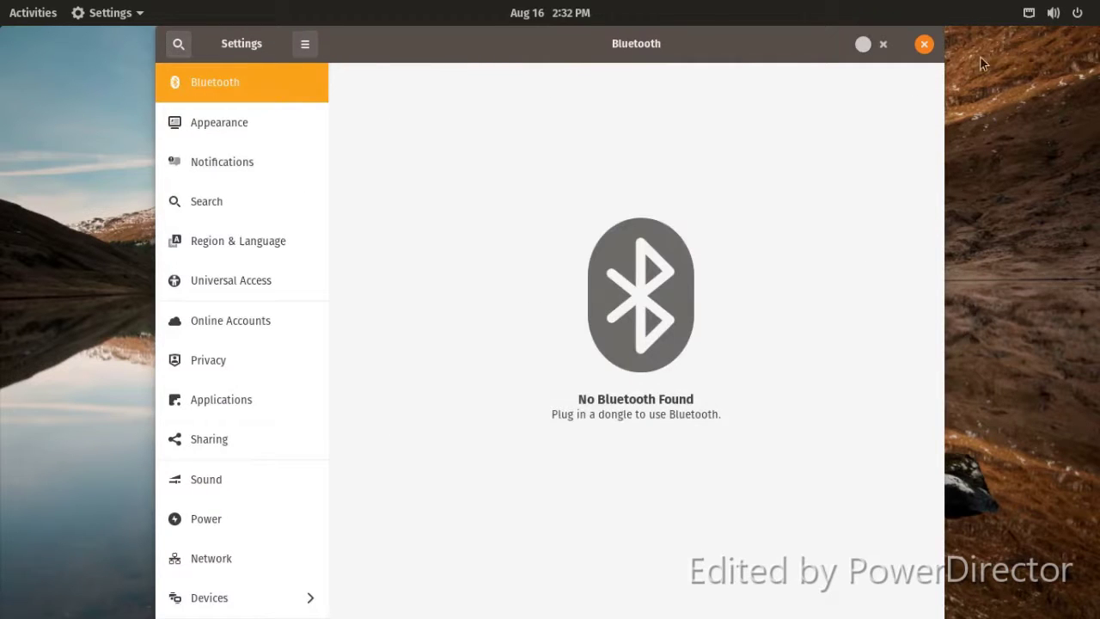
click(926, 48)
- Open the background settings from the desktop and show the wallpapers available for the background
right_click(365, 158)
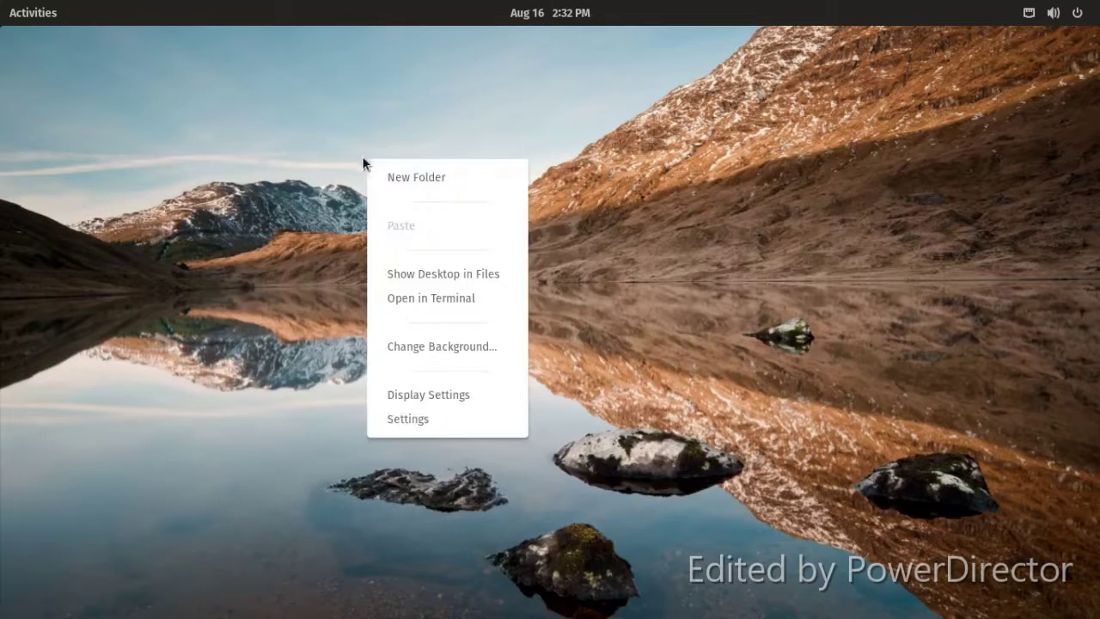
click(444, 345)
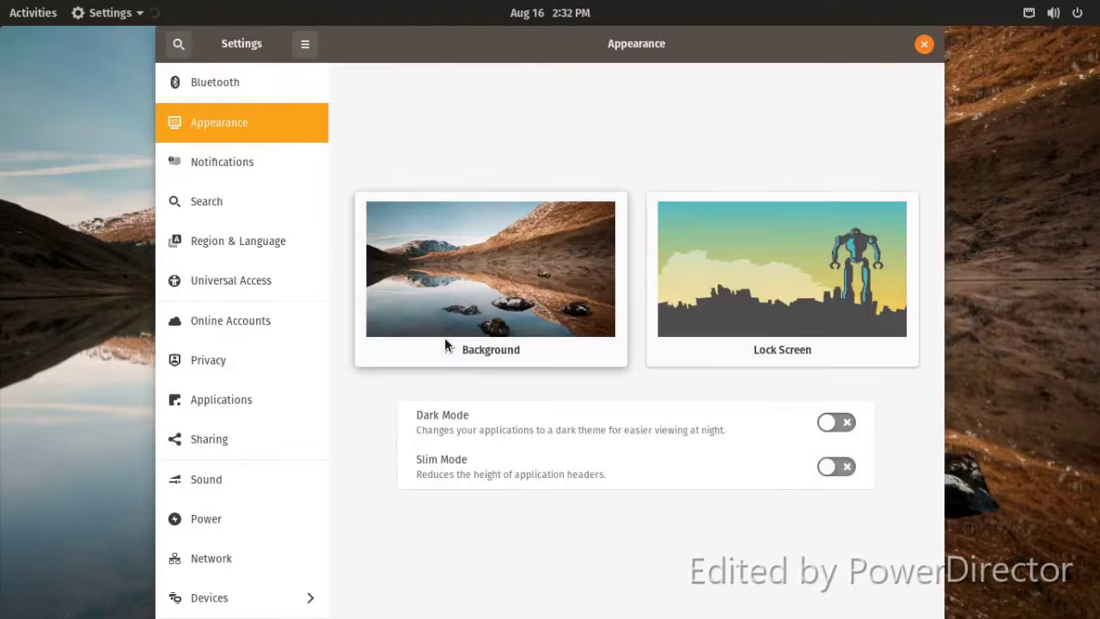
click(455, 316)
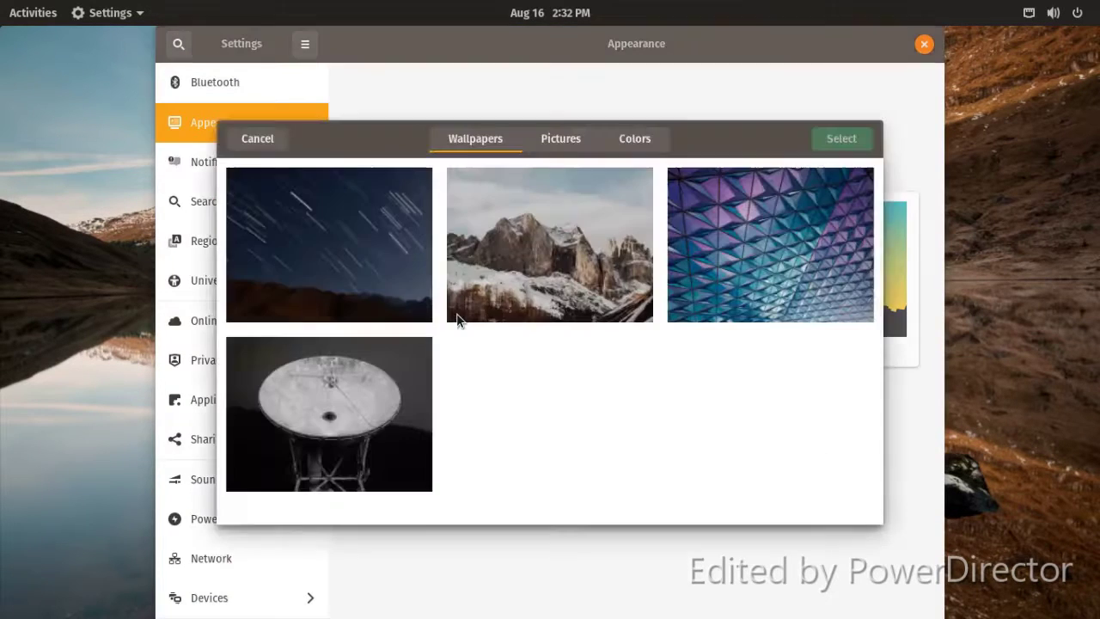
- Browse the wallpapers and set the desert landscape with red rock buttes and white clouds as the desktop background
scroll(453, 318, down, 6)
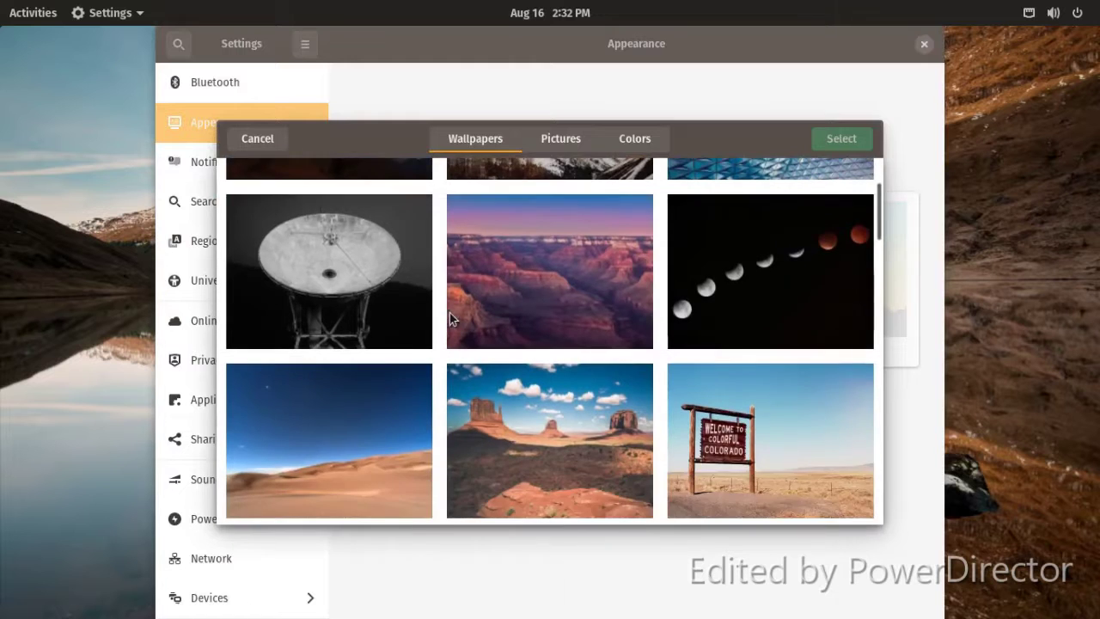
scroll(454, 318, down, 8)
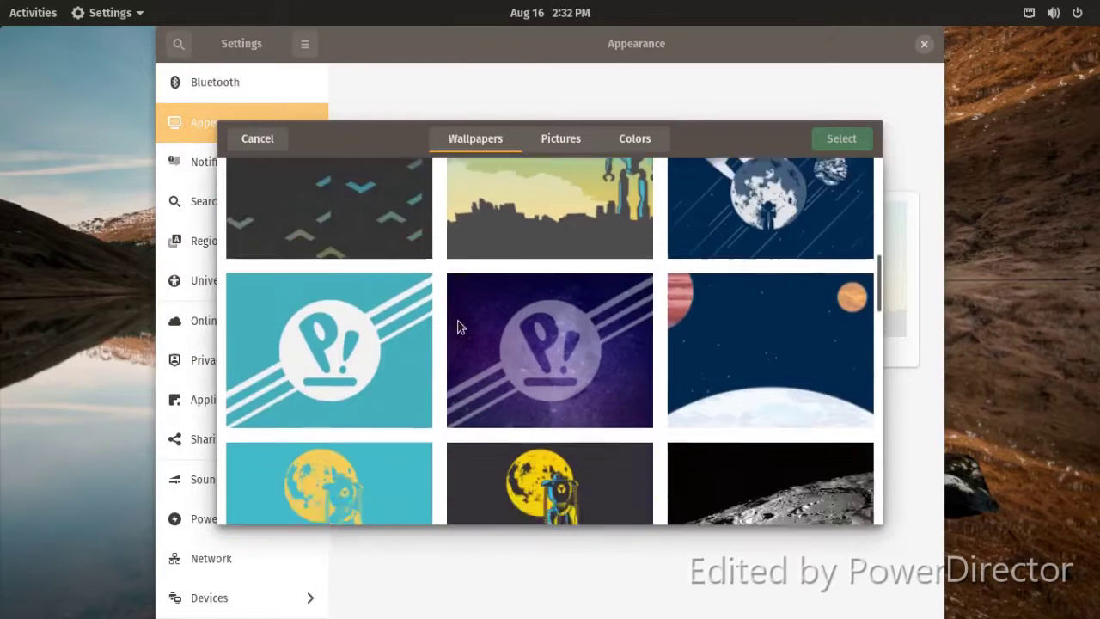
scroll(458, 332, down, 5)
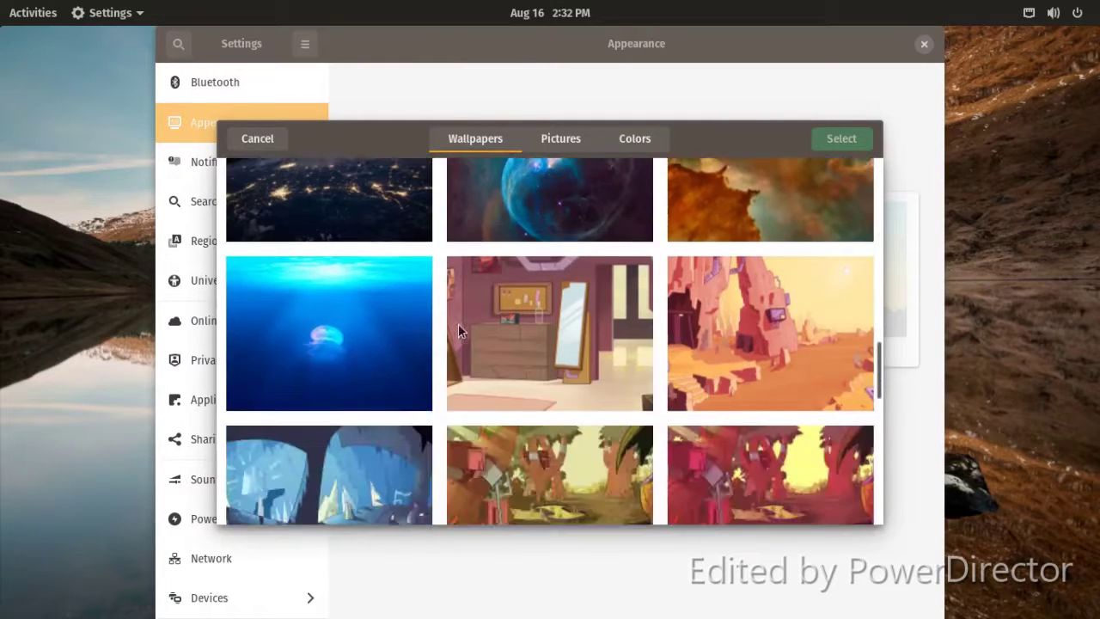
scroll(451, 324, down, 3)
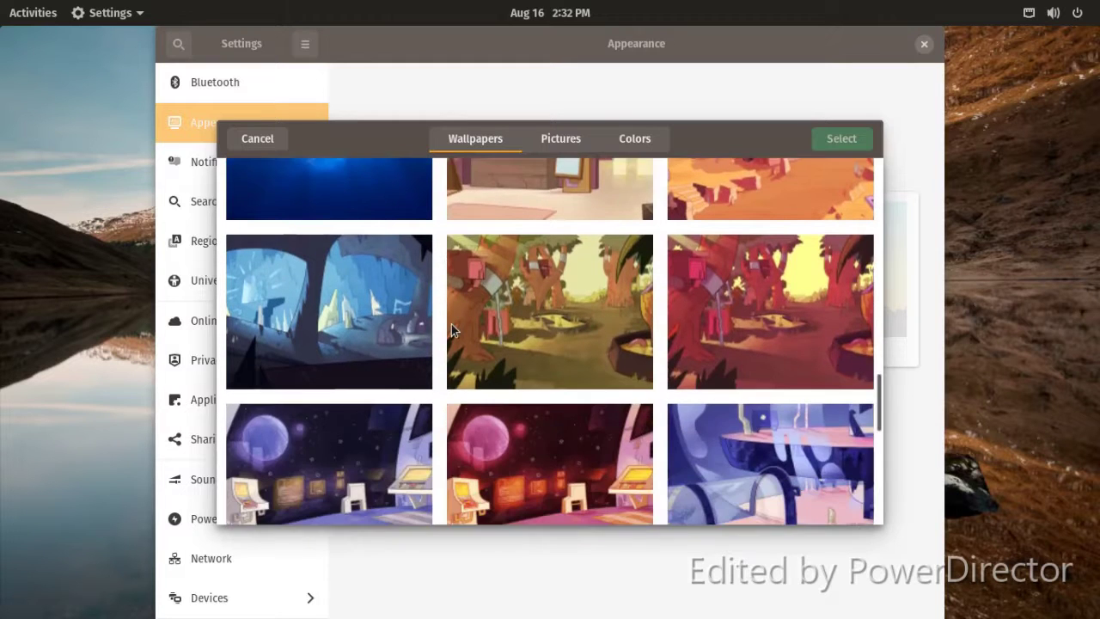
scroll(451, 324, down, 1)
scroll(450, 325, down, 2)
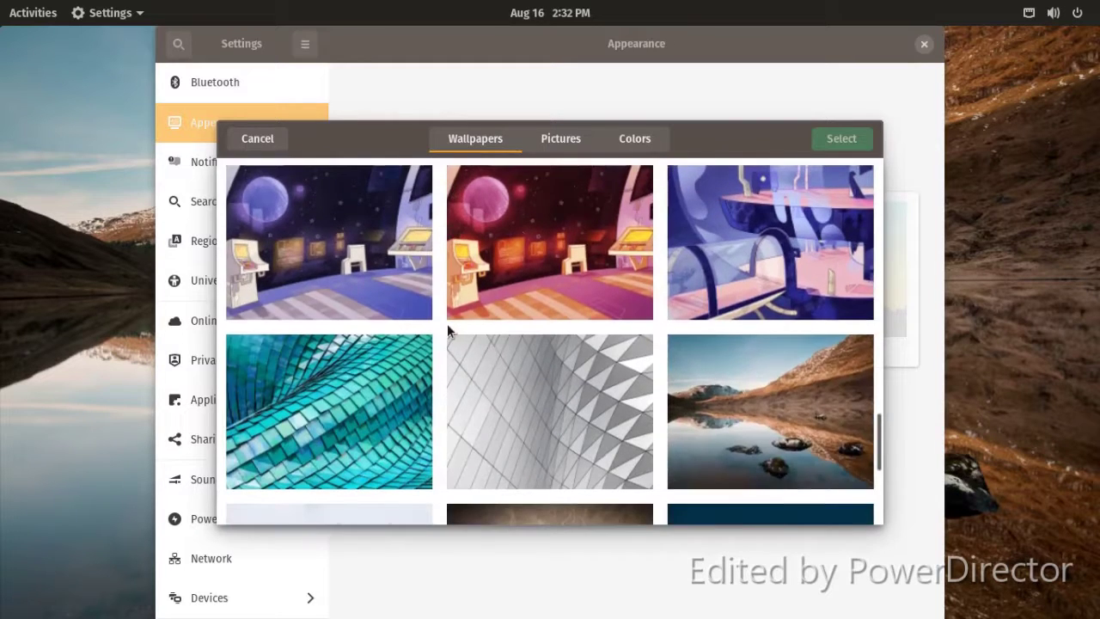
scroll(447, 324, down, 4)
scroll(522, 413, up, 9)
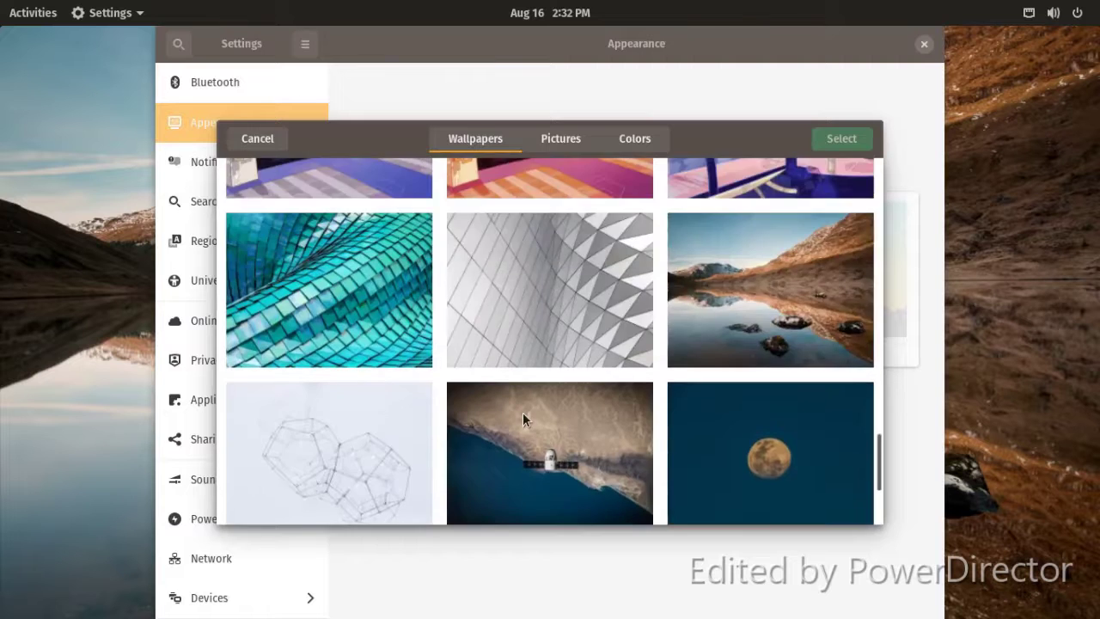
scroll(523, 415, up, 6)
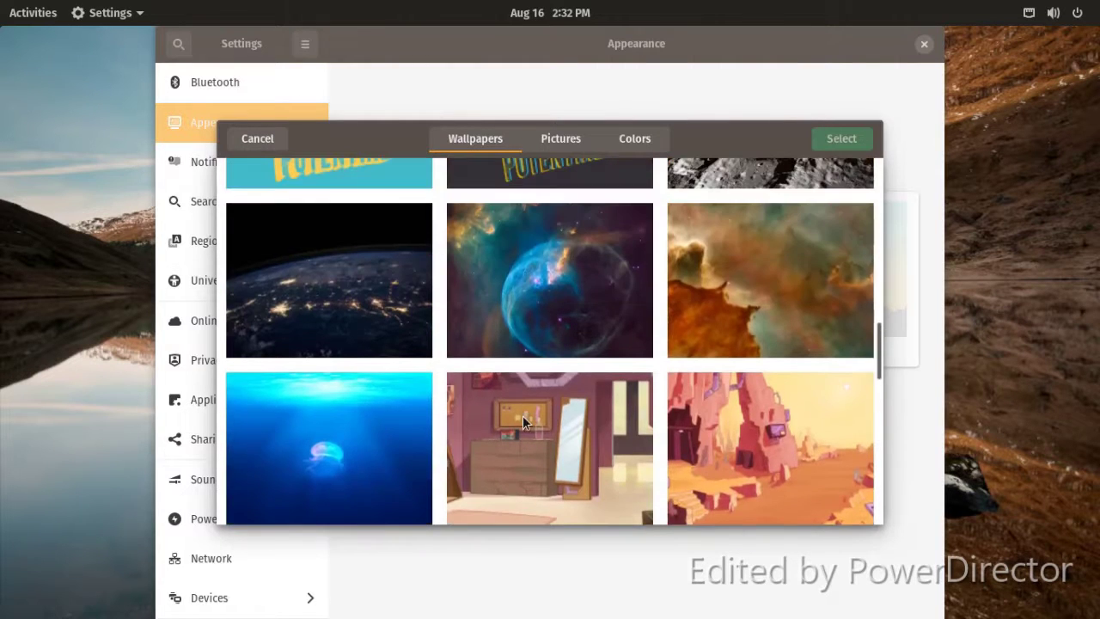
scroll(522, 416, up, 8)
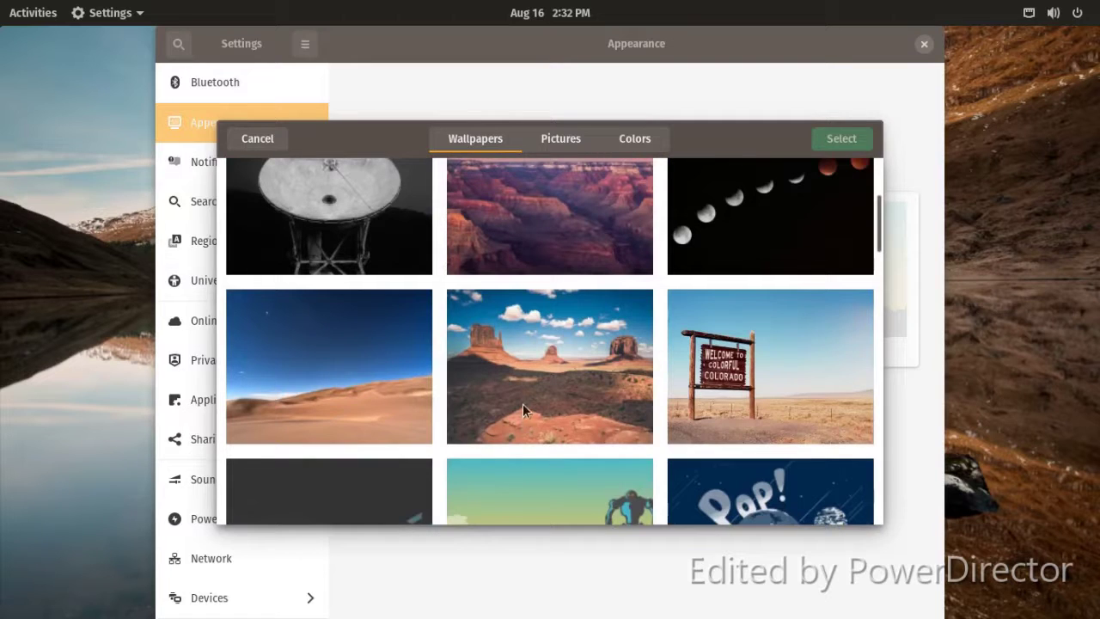
click(522, 407)
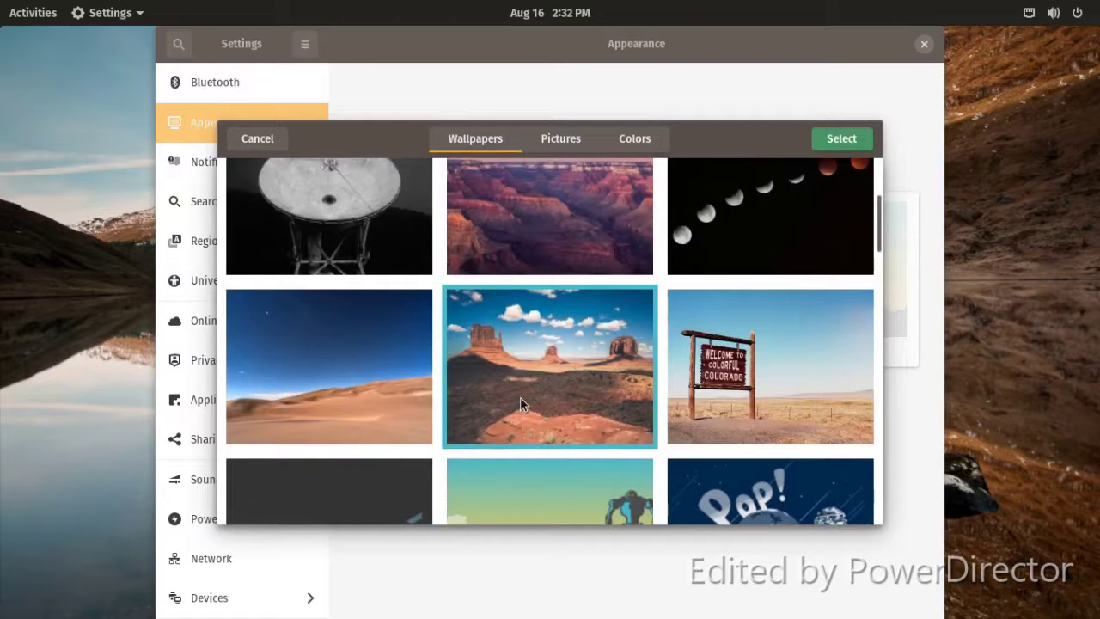
click(839, 138)
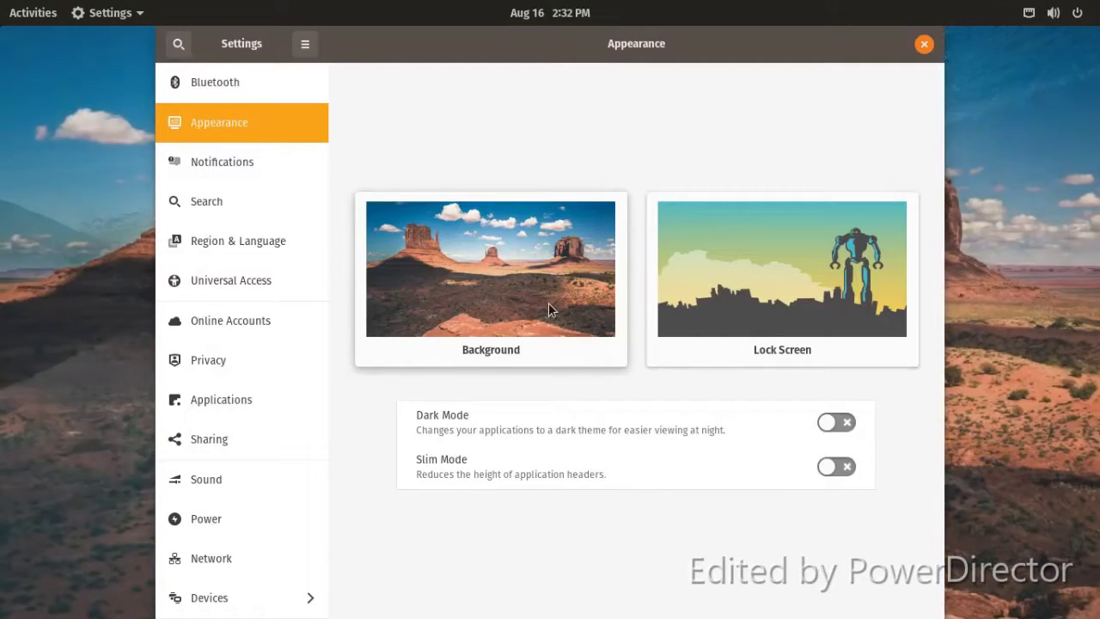
click(177, 45)
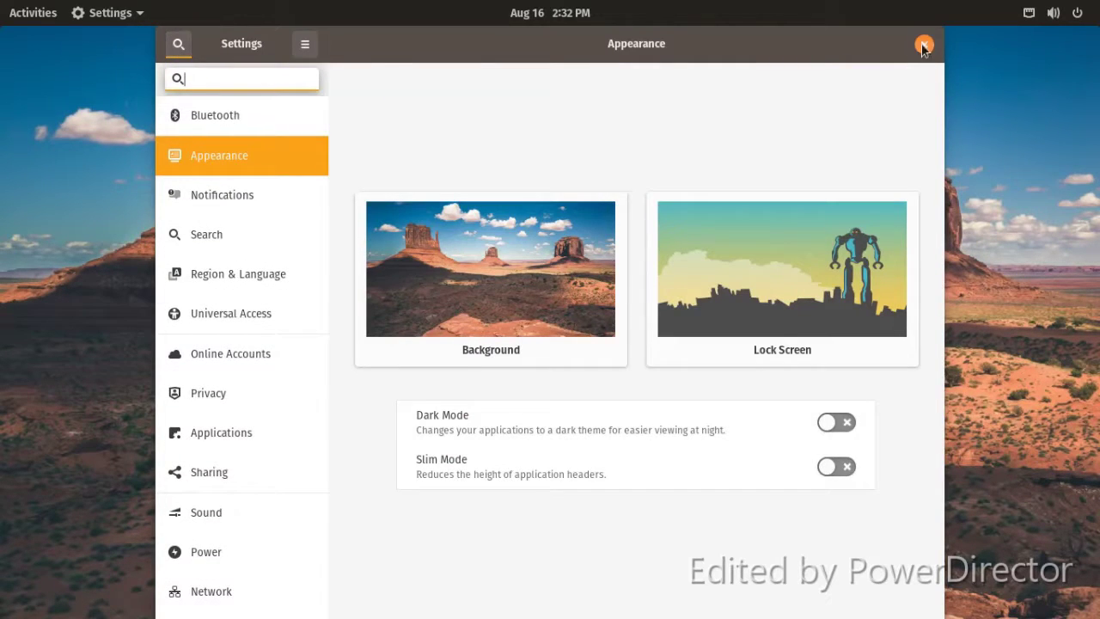
- Close the Appearance settings and check the system status area on the desktop
click(924, 44)
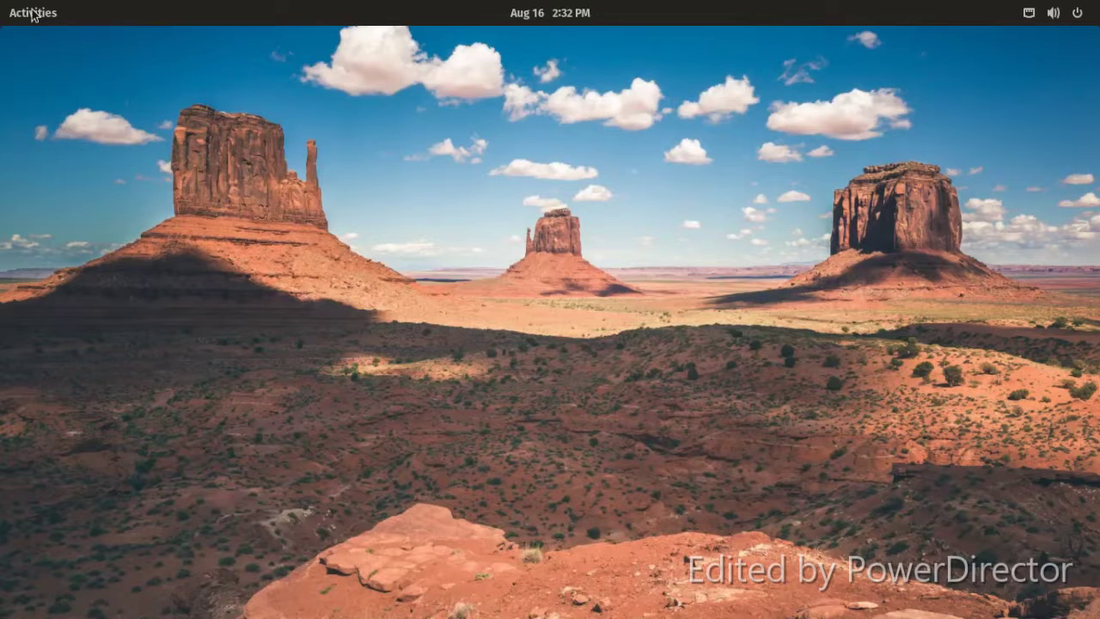
click(1097, 6)
click(489, 31)
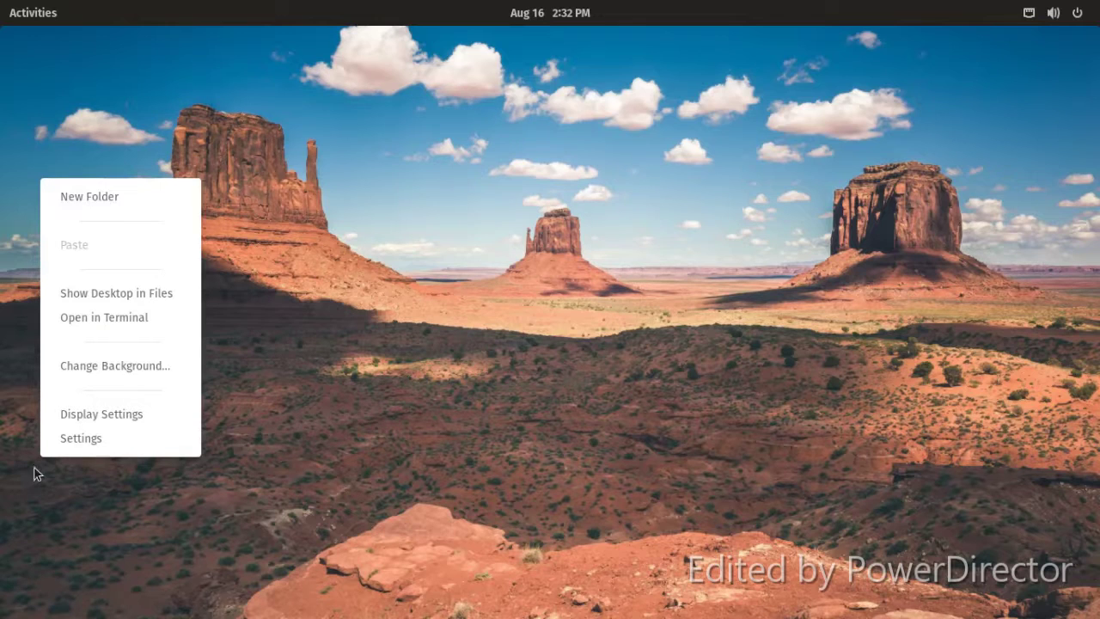
- Open Settings from the desktop, view the Notifications page and the Displays device page, and close Settings
click(75, 440)
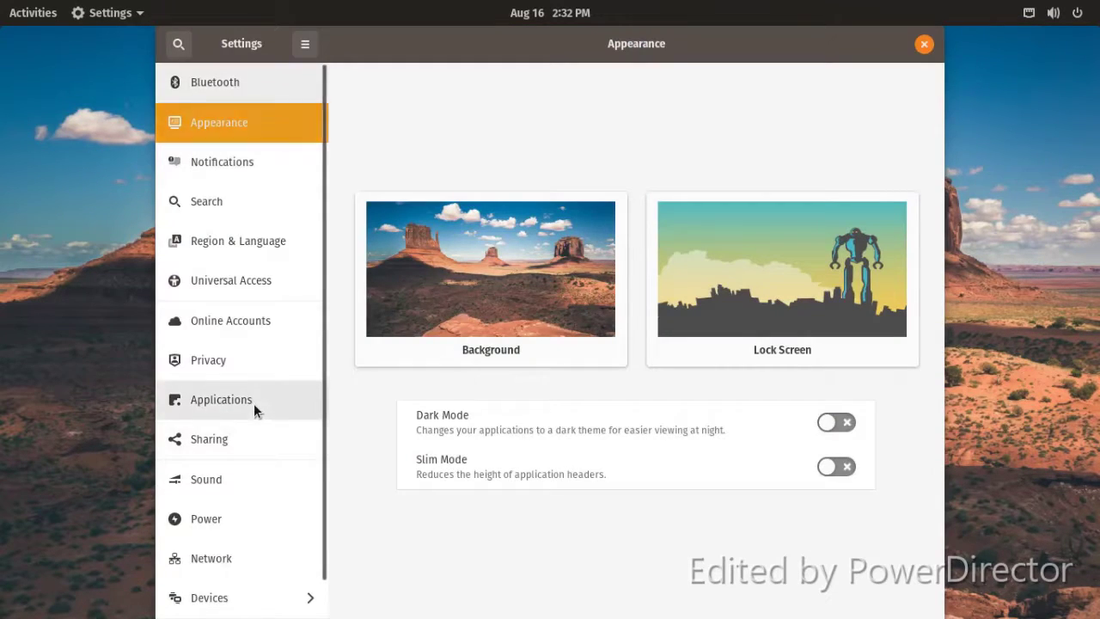
click(247, 159)
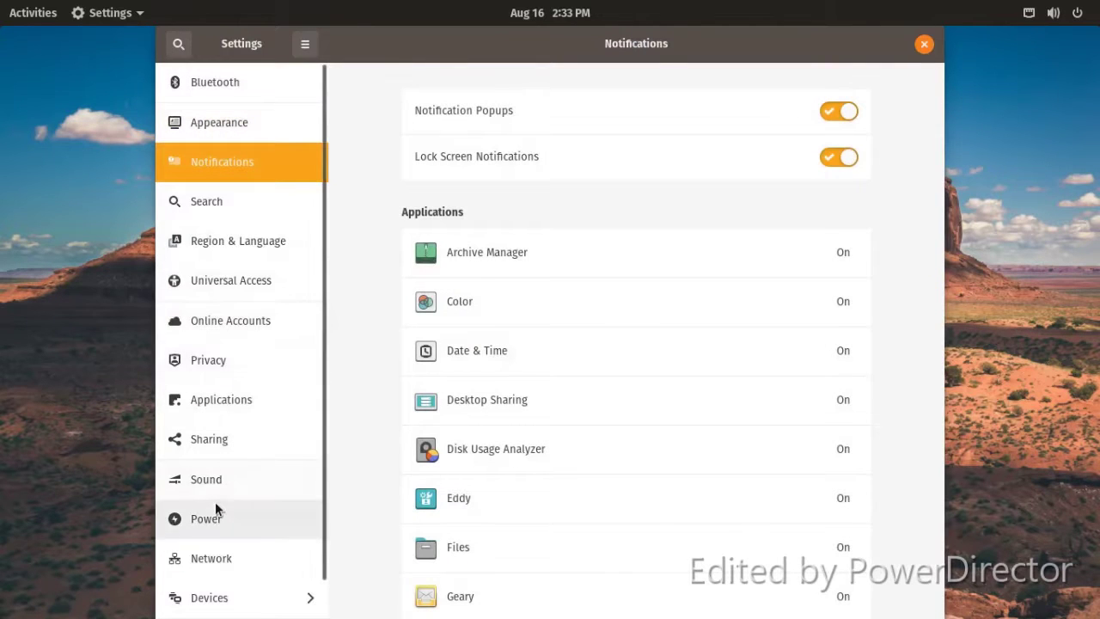
click(305, 595)
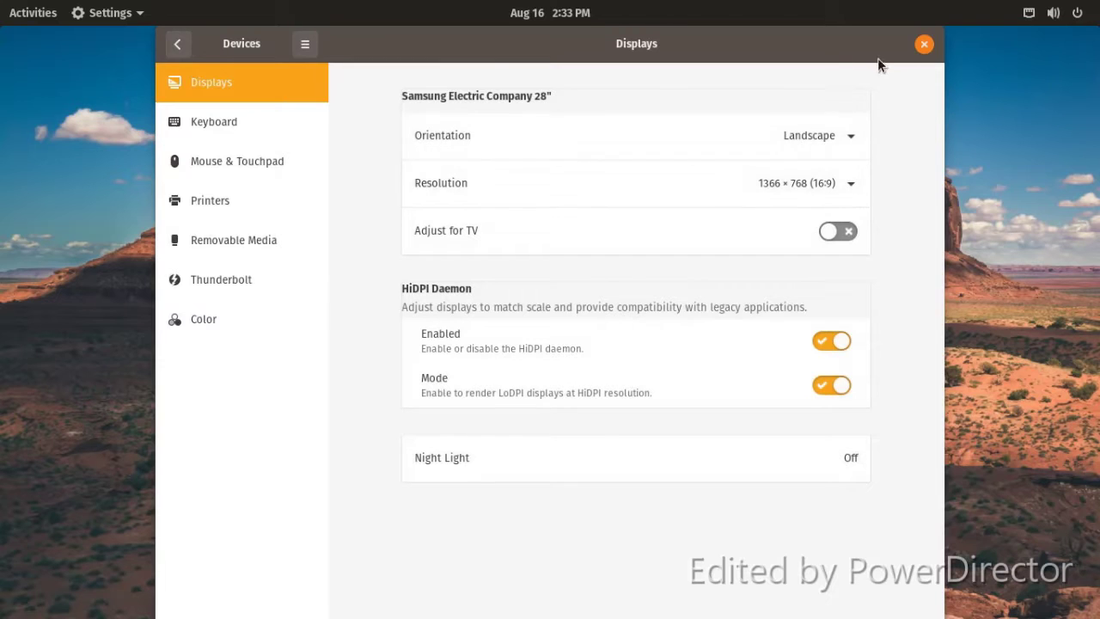
click(923, 45)
- Show and dismiss the system status options, and open the screen recorder from the Activities overview
click(1097, 7)
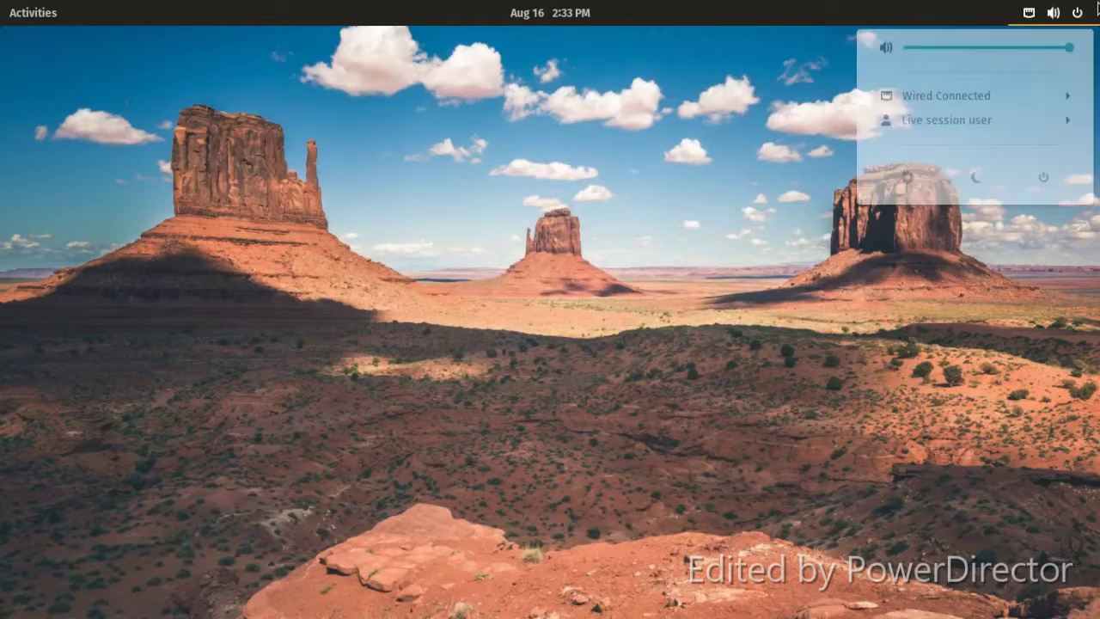
click(1098, 7)
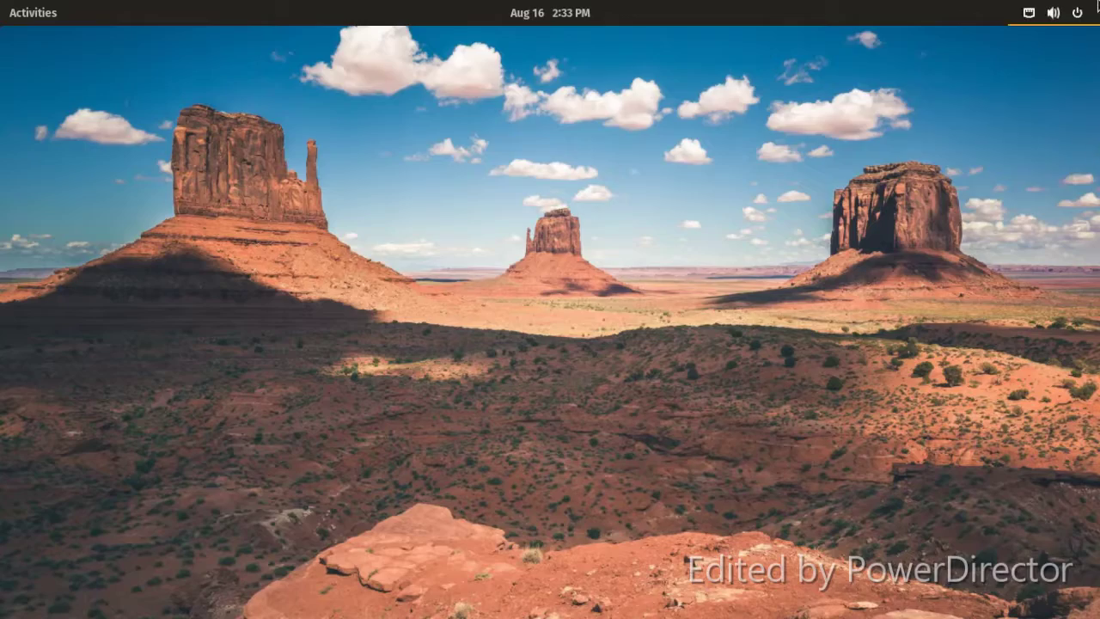
click(31, 13)
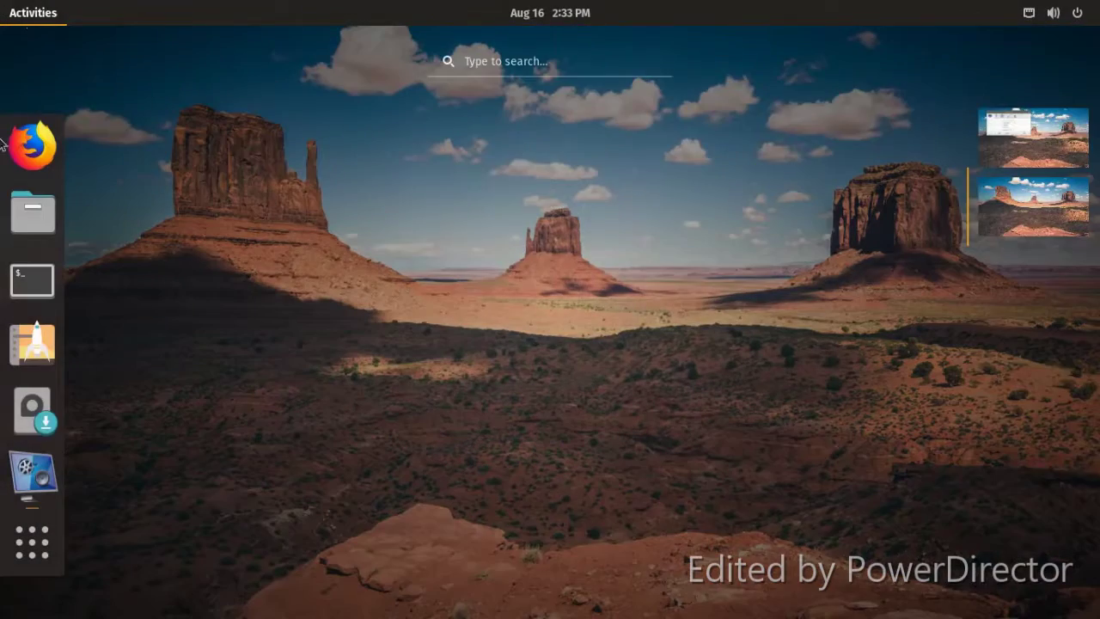
click(17, 479)
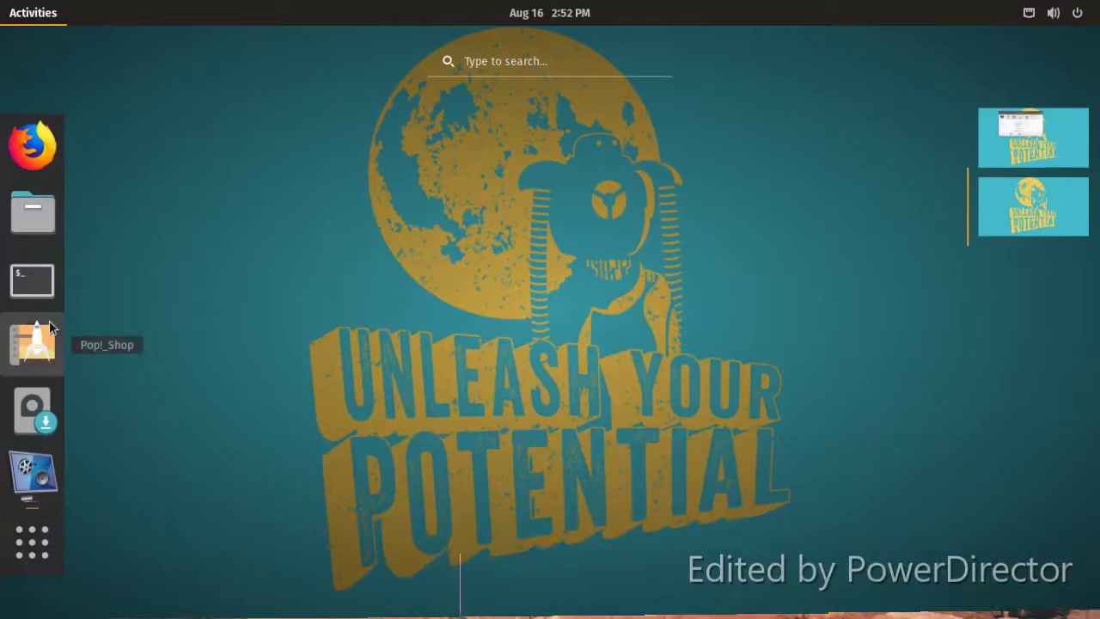
- Open Pop!_Shop from the dock and look through the software categories on its home page
click(49, 327)
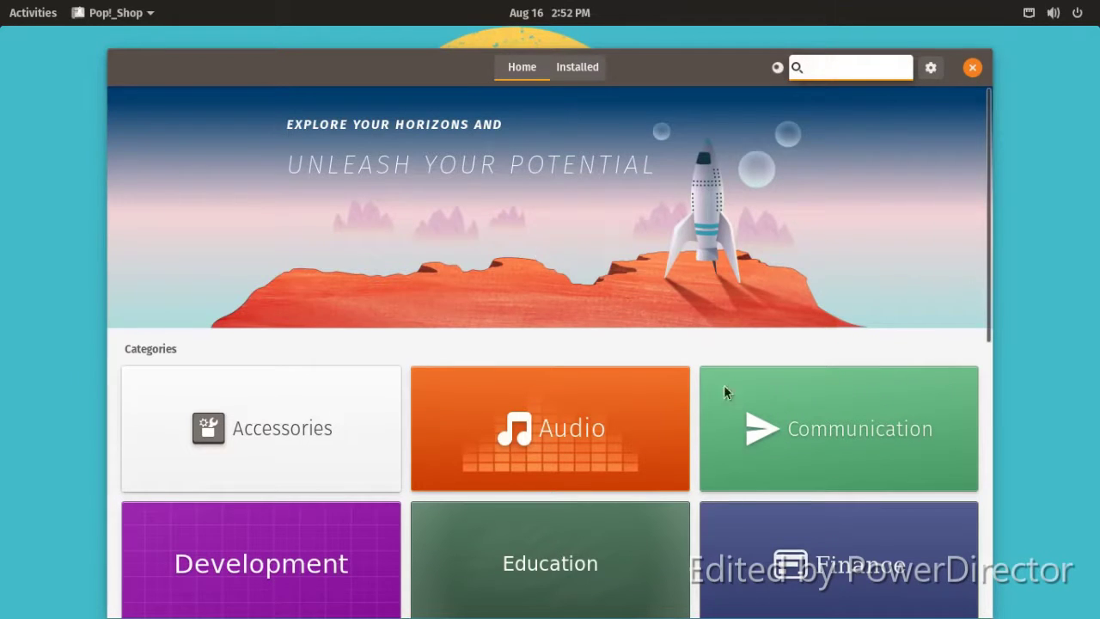
scroll(765, 310, down, 3)
scroll(799, 250, down, 6)
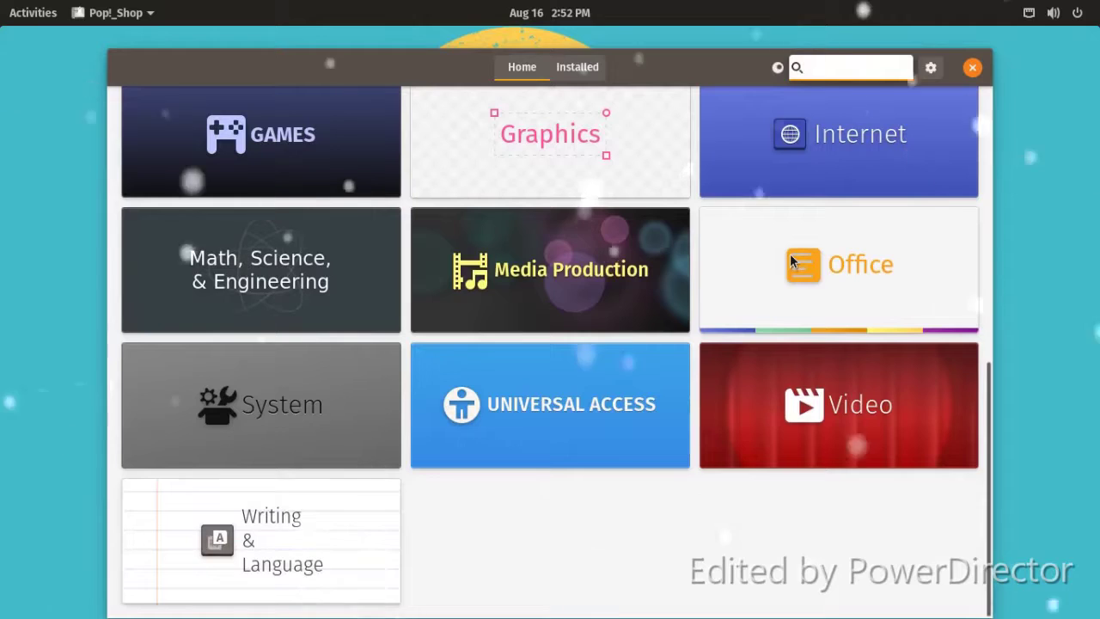
scroll(753, 279, up, 3)
scroll(752, 281, up, 3)
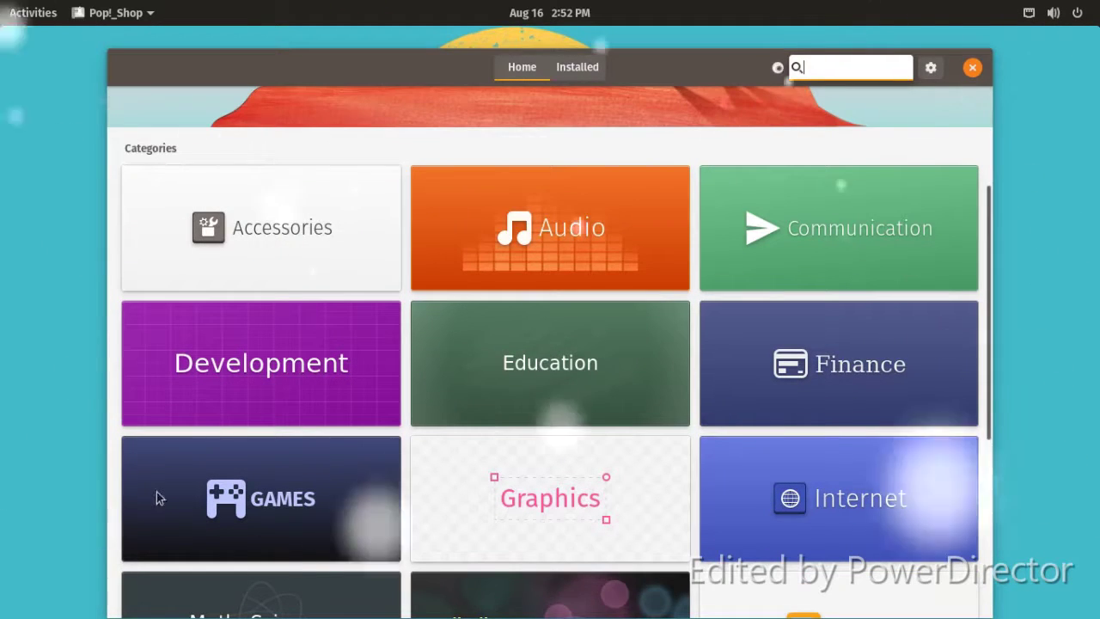
- View the Games and Video categories in Pop!_Shop, returning to the home page after each
click(362, 459)
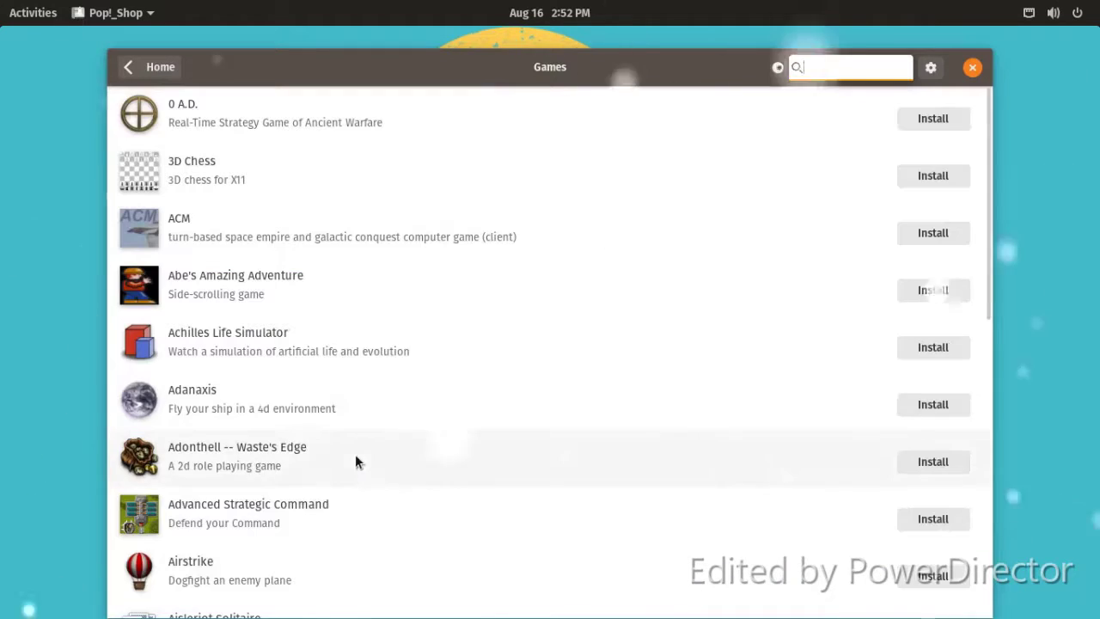
click(135, 66)
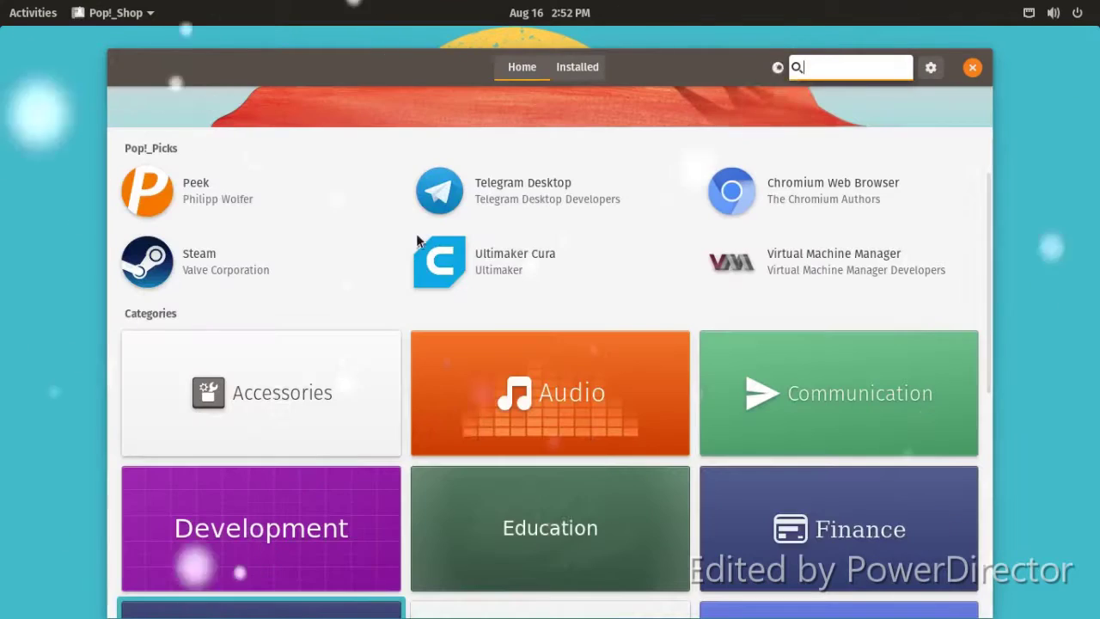
scroll(754, 448, down, 3)
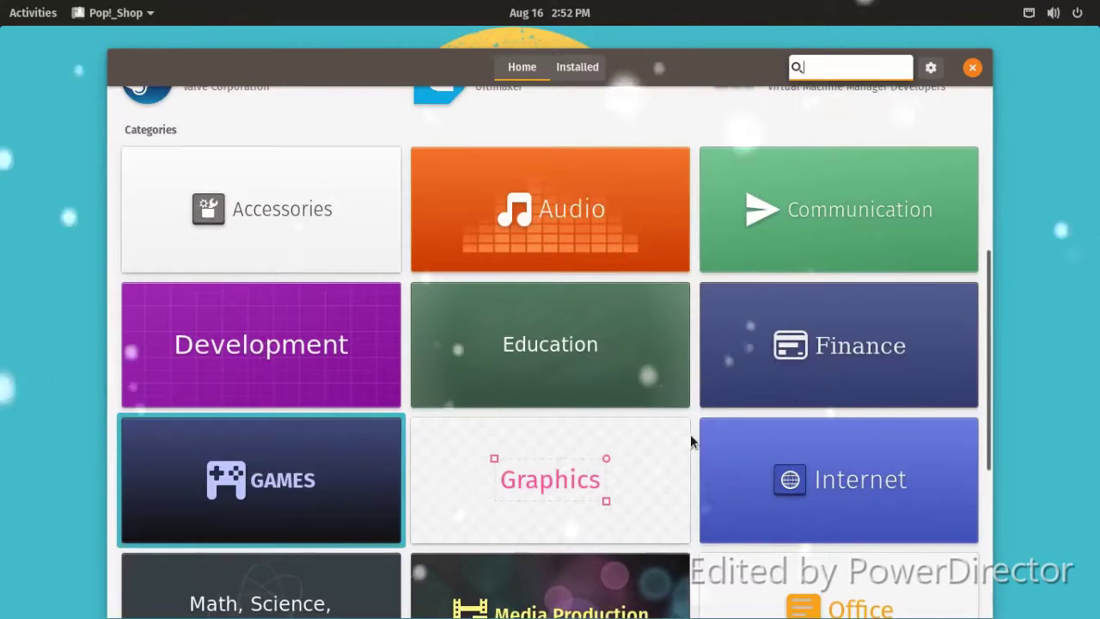
scroll(651, 388, down, 3)
scroll(654, 399, down, 2)
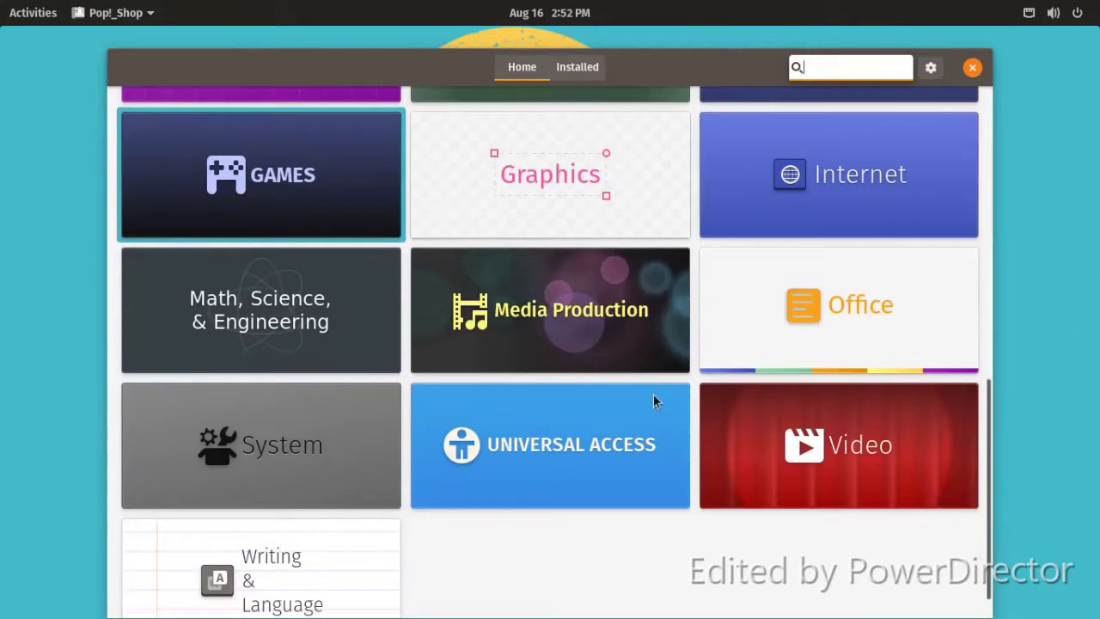
click(758, 450)
click(138, 69)
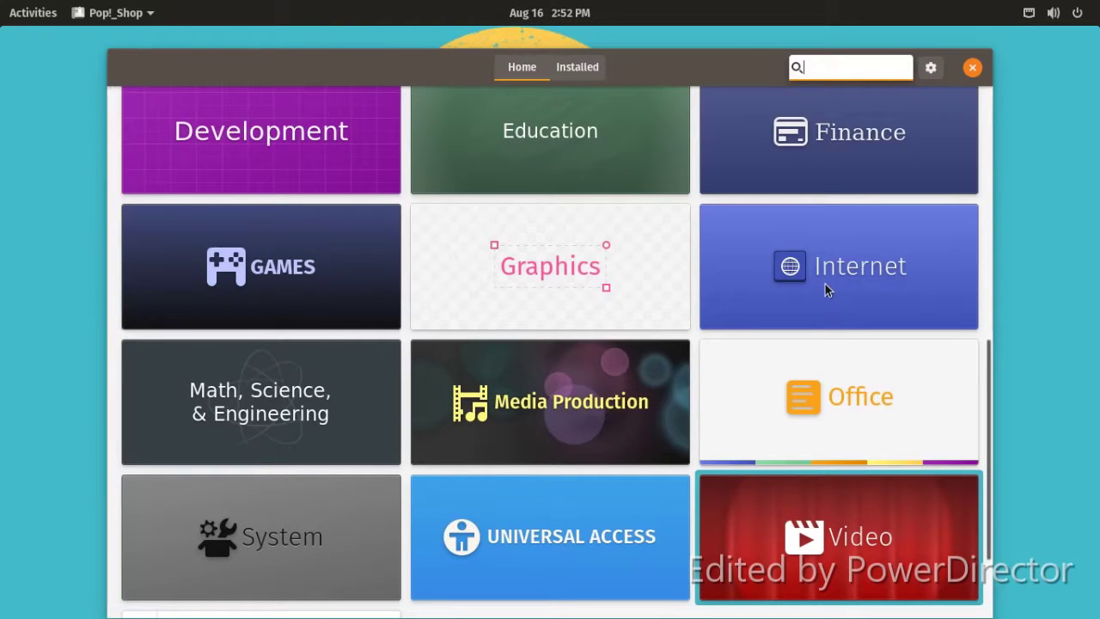
- Browse the applications offered in the Internet category and return to the shop's home page
click(825, 285)
scroll(757, 288, down, 3)
scroll(752, 297, down, 10)
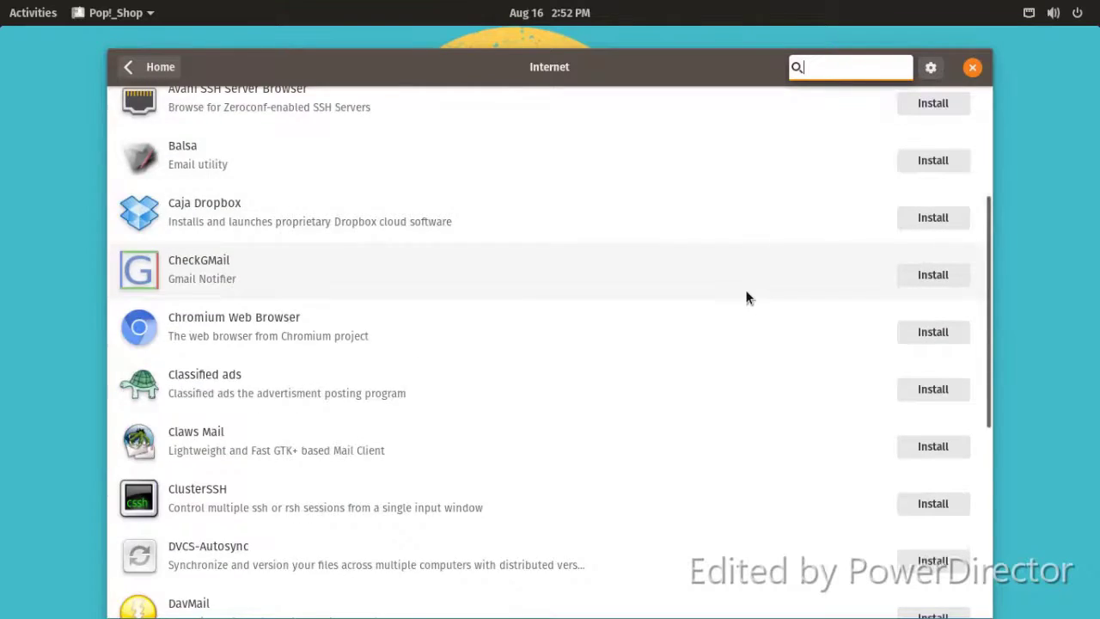
scroll(743, 307, down, 10)
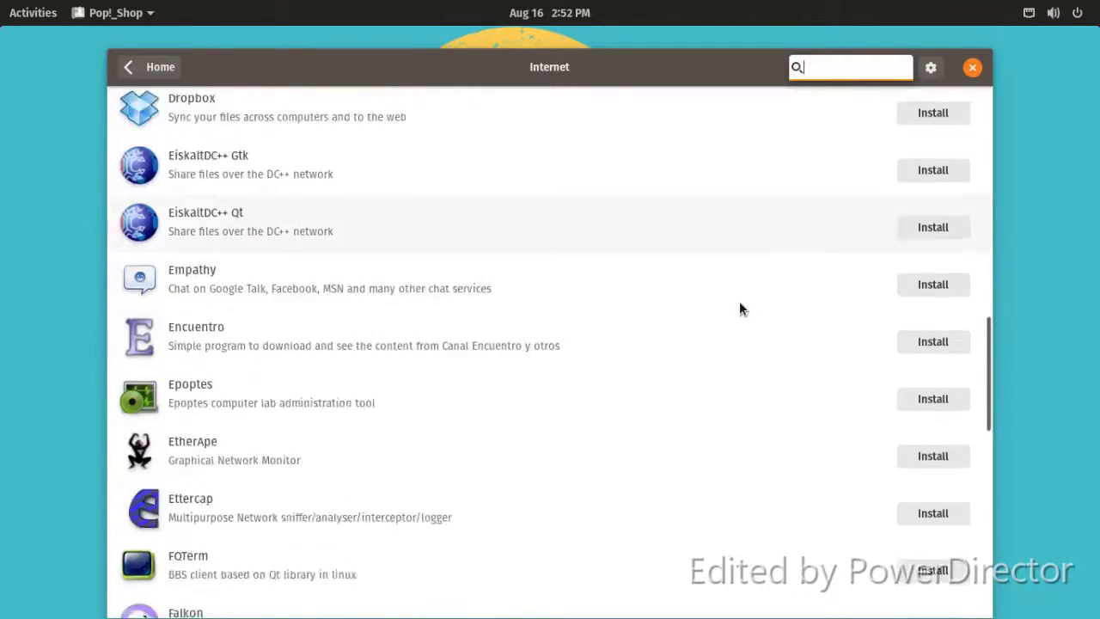
scroll(737, 307, down, 2)
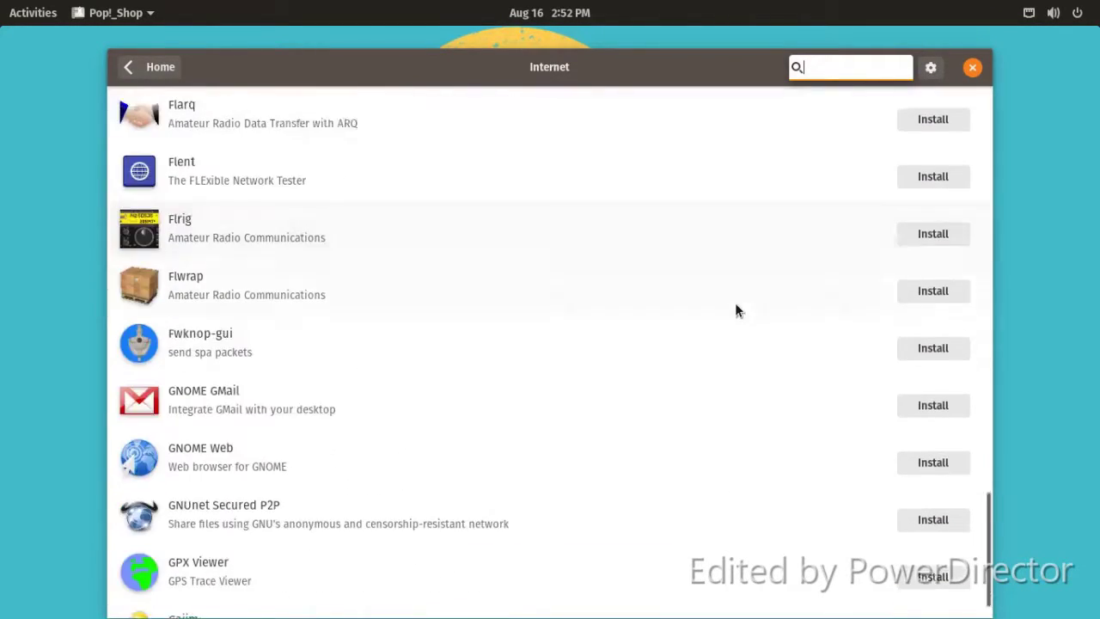
click(128, 66)
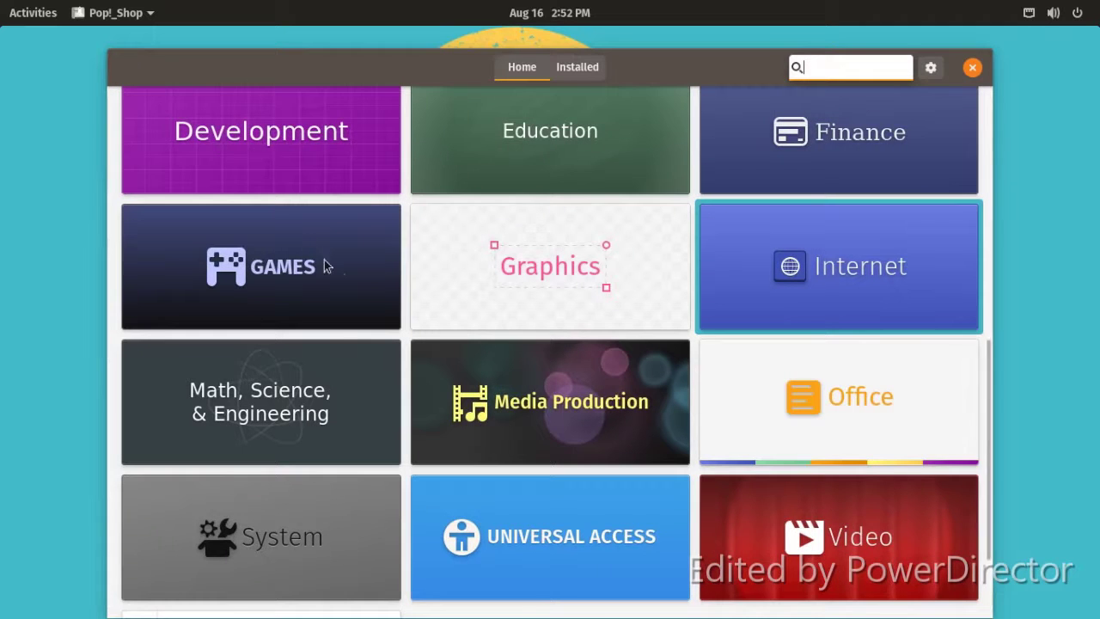
- View the applications in the System category, return to the home page, and close Pop!_Shop
scroll(339, 285, down, 3)
click(258, 432)
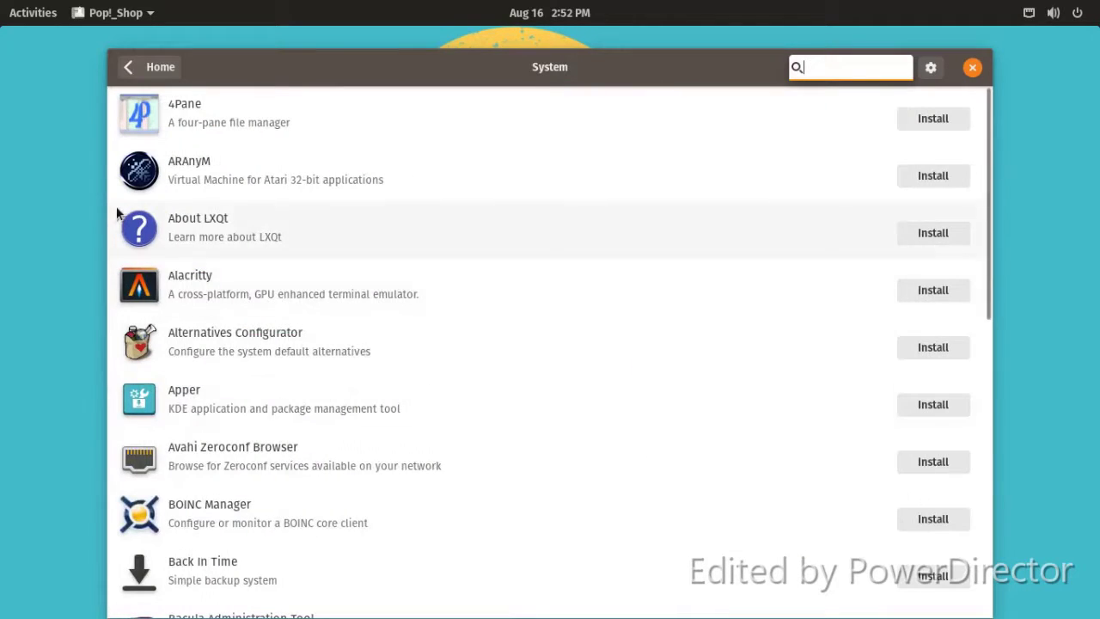
click(131, 67)
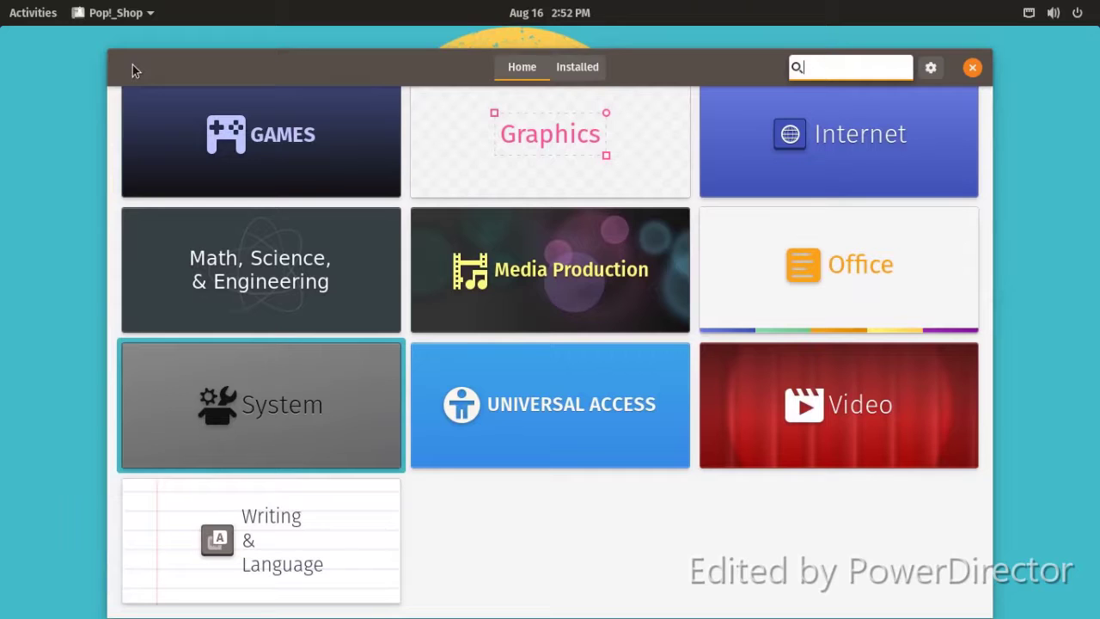
click(972, 68)
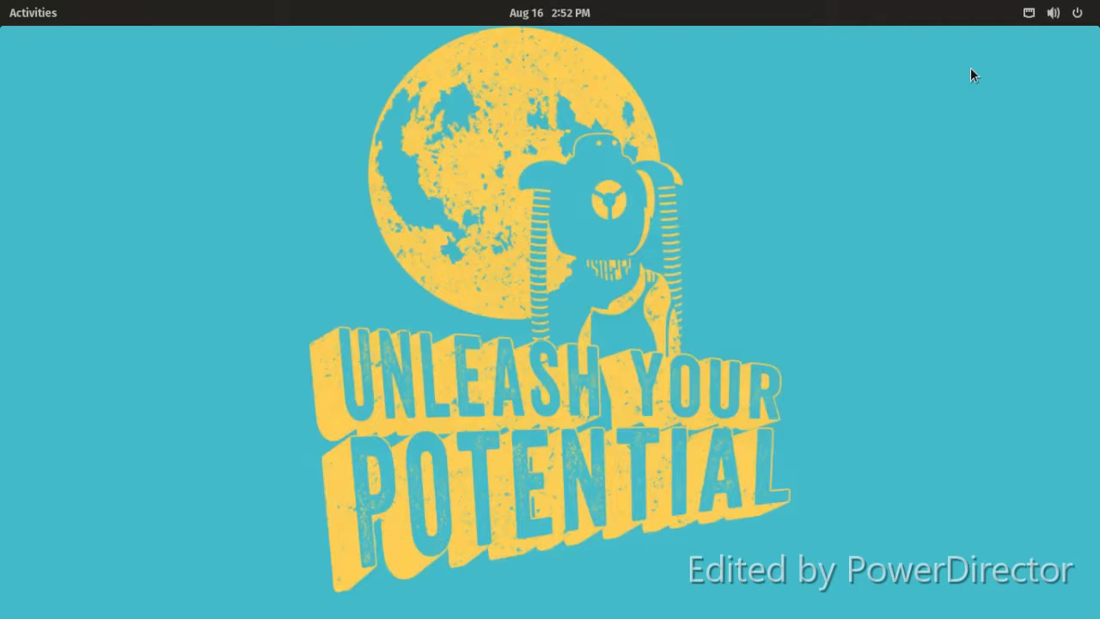
- Show the desktop folder in Files and view the Recent, Starred and Home locations
right_click(470, 161)
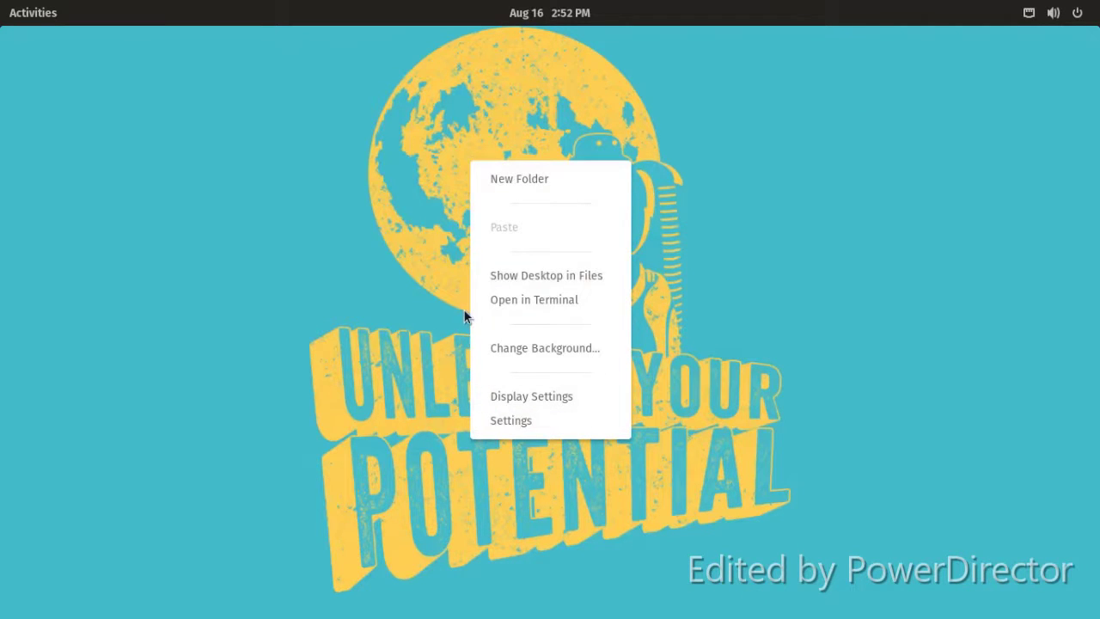
click(506, 282)
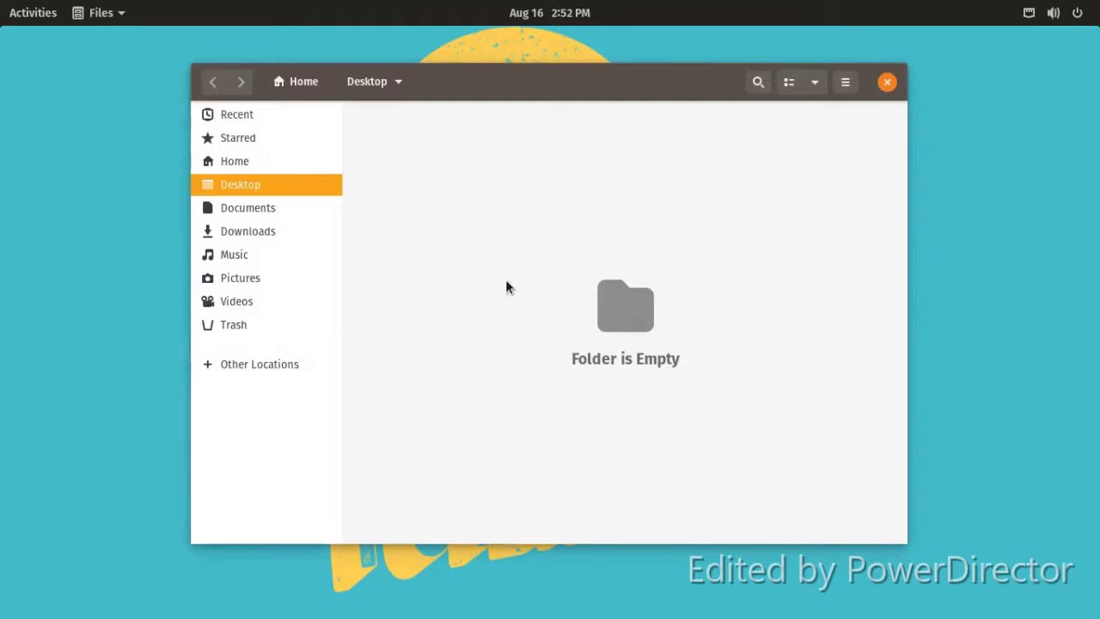
click(274, 125)
click(273, 139)
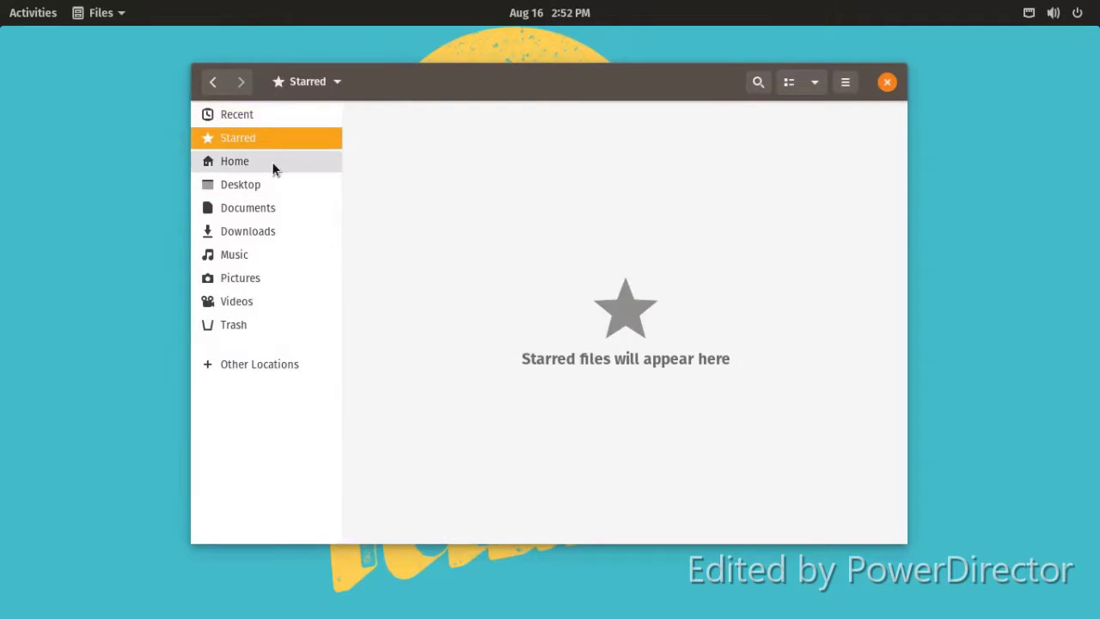
click(273, 162)
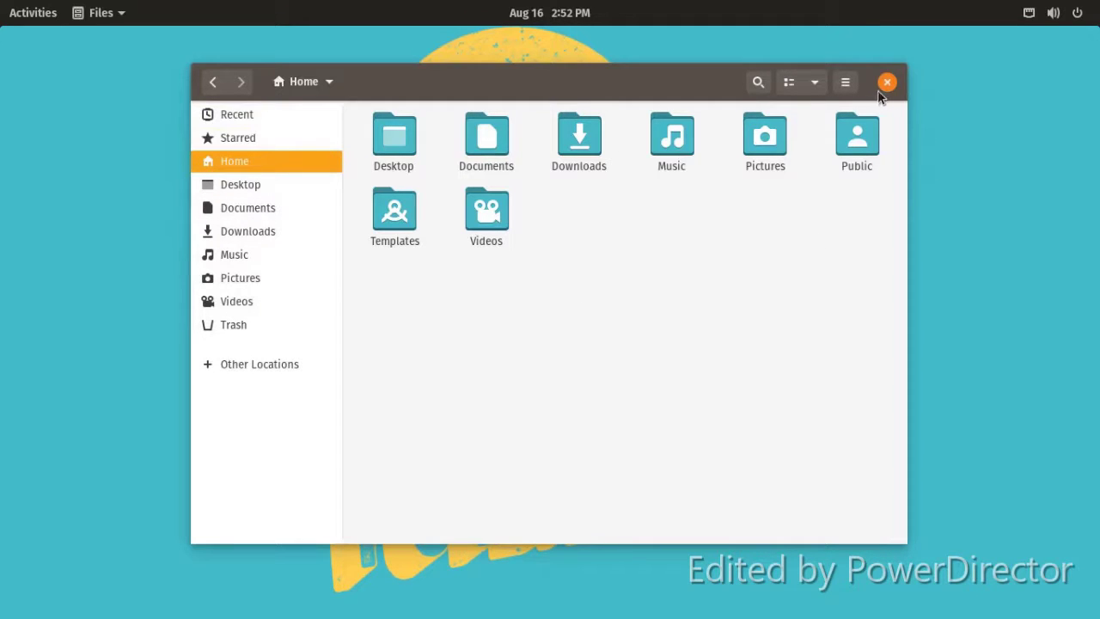
- Show the options of the Files window and its New Folder dialog, and cancel the dialog without creating a folder
click(843, 83)
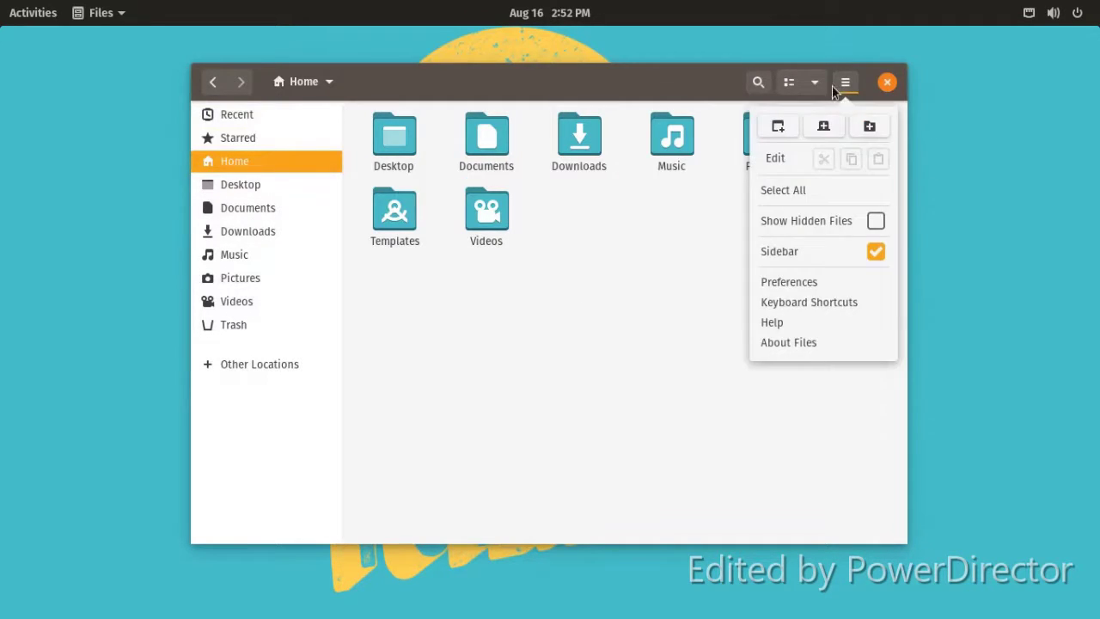
click(852, 127)
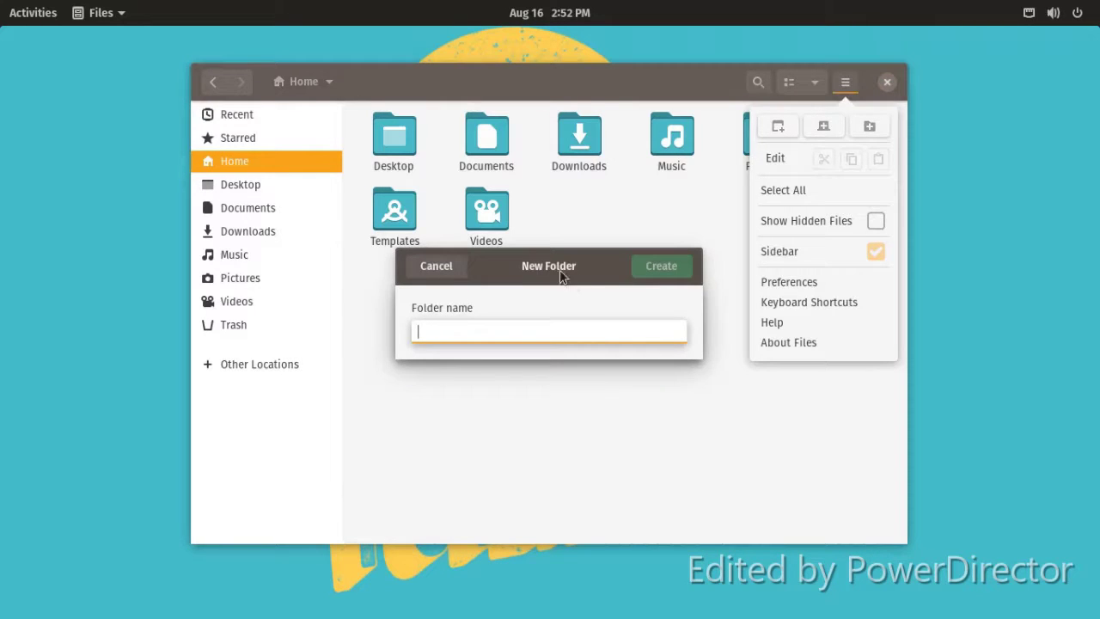
click(435, 266)
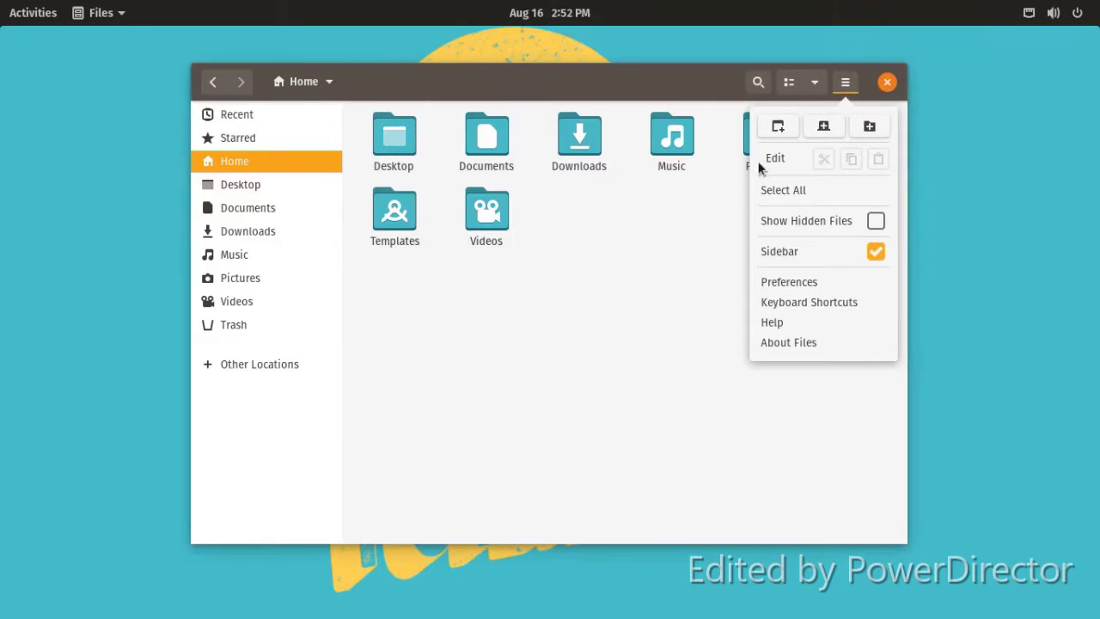
- View the Views, Behavior, List Columns and Search & Preview pages of the Files preferences, and close the preferences
click(777, 291)
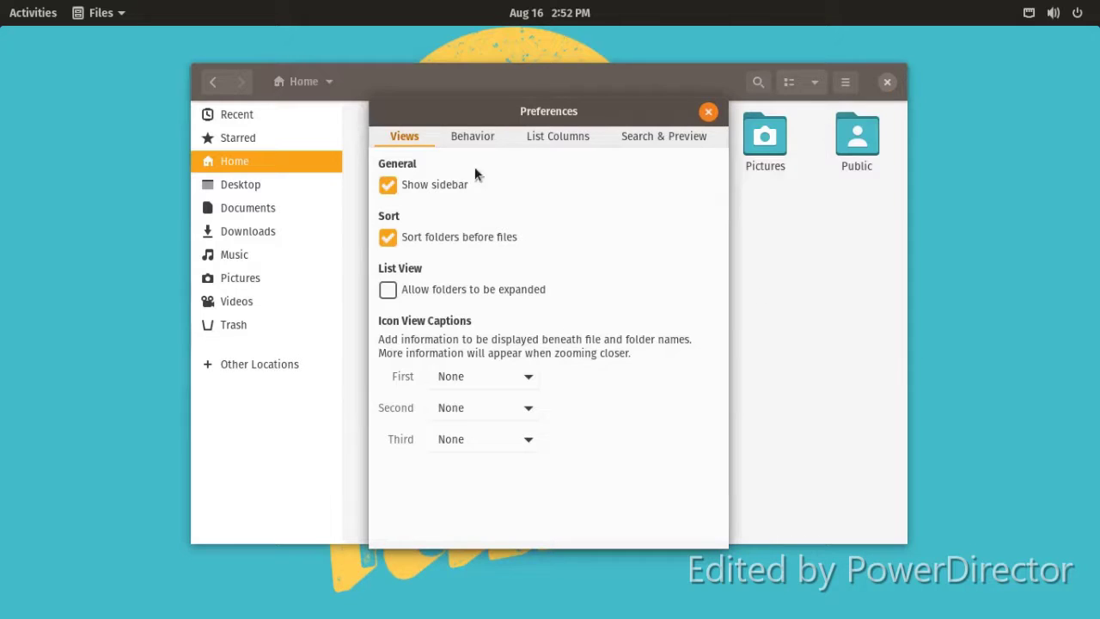
click(532, 137)
click(477, 136)
click(546, 136)
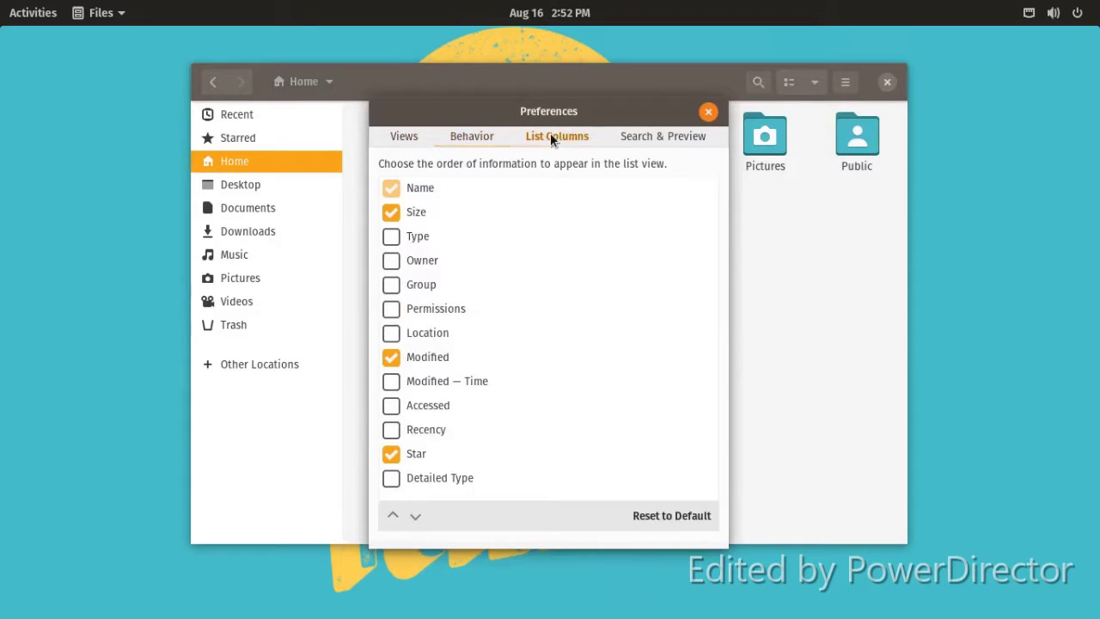
click(653, 138)
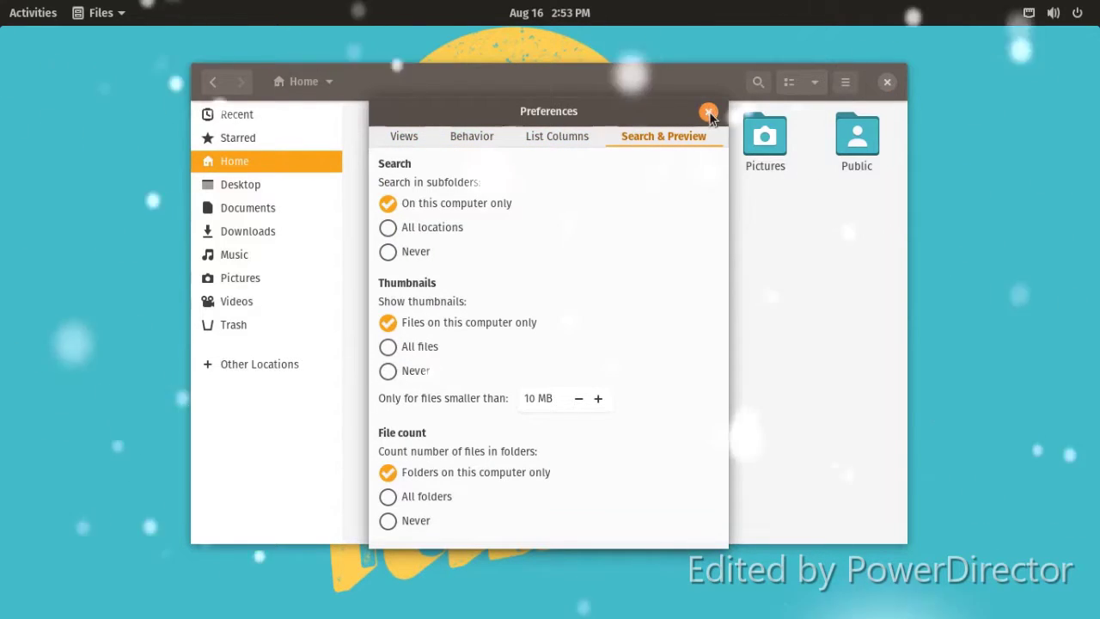
click(710, 111)
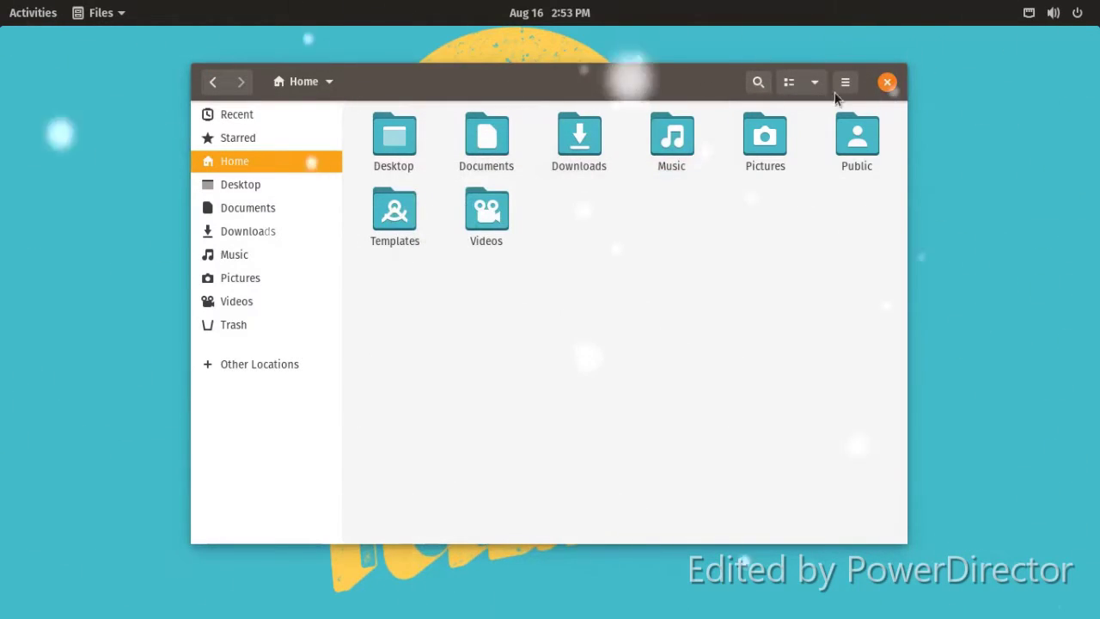
- Close Files and view the contents of the Utilities, Office and System folders in the application overview
click(887, 82)
click(32, 12)
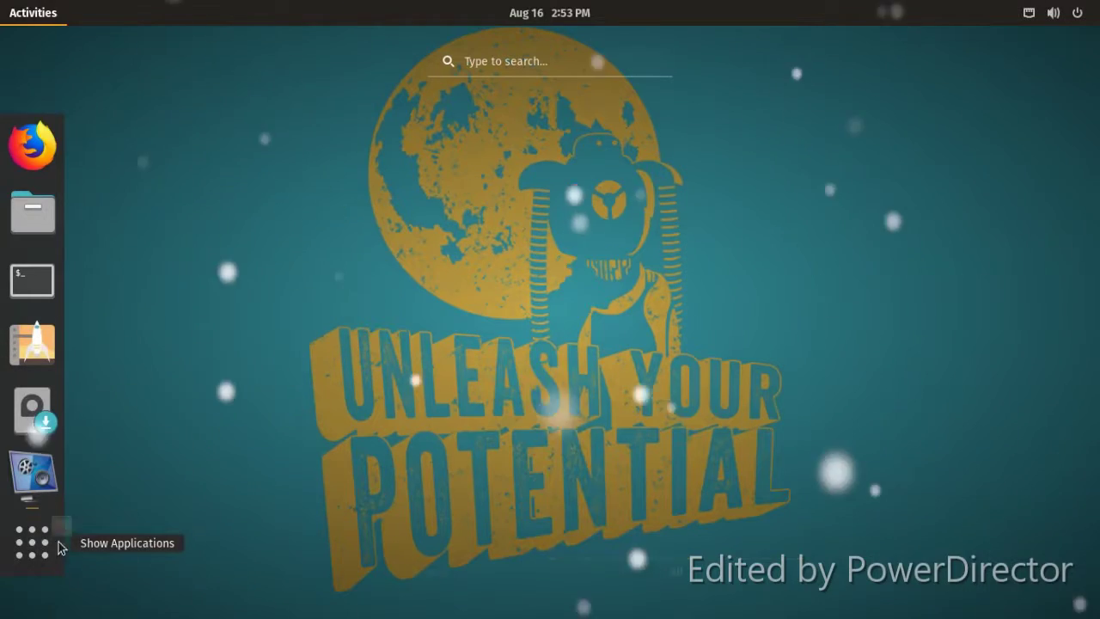
click(19, 551)
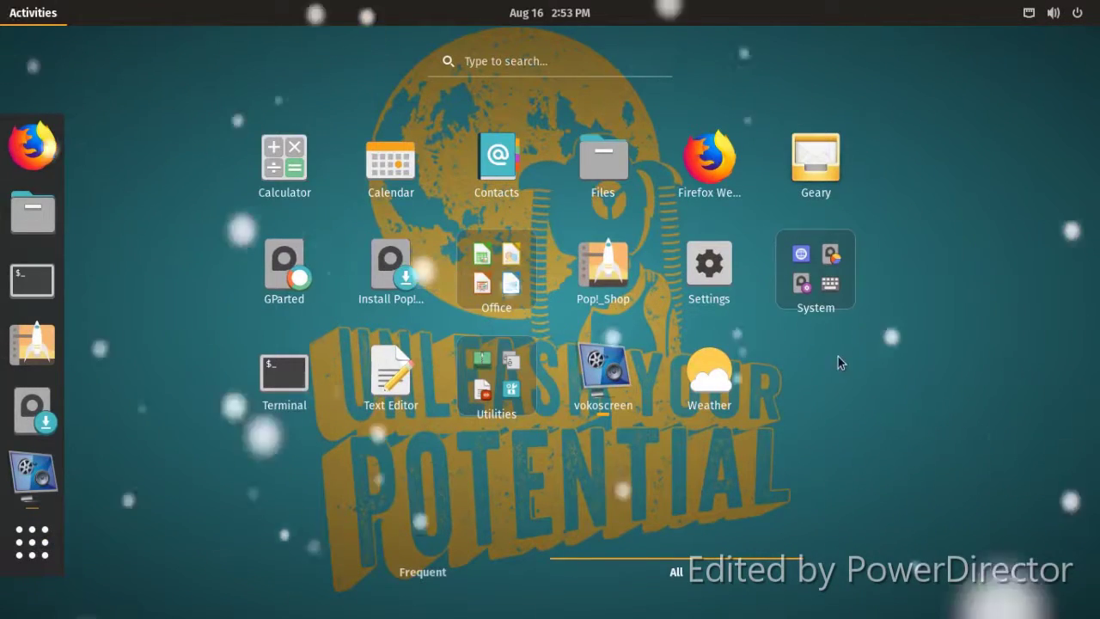
click(496, 386)
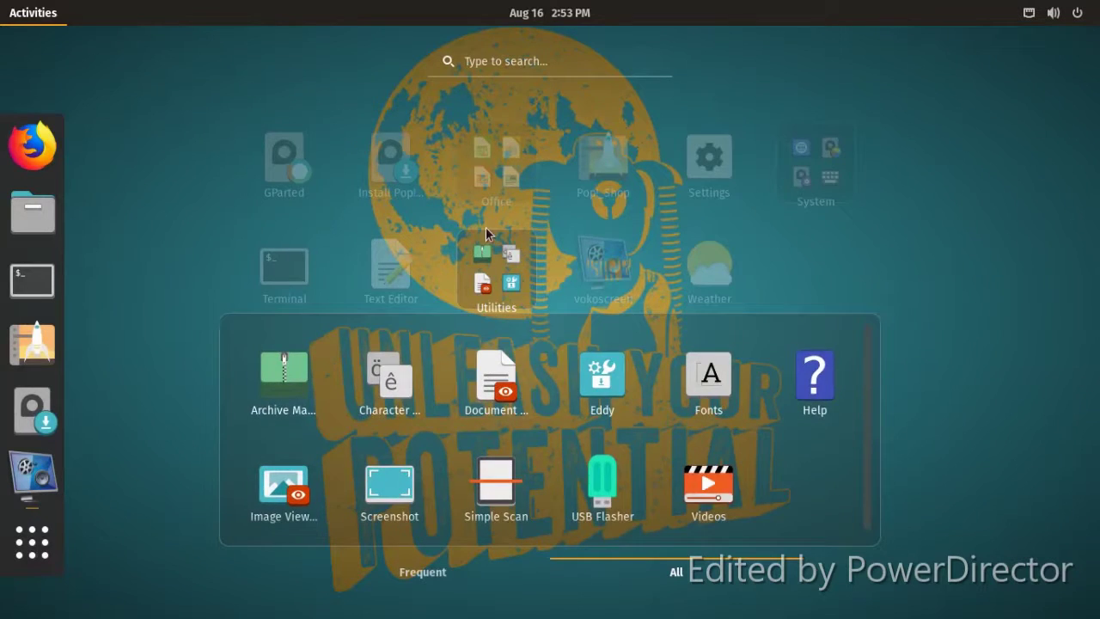
click(485, 233)
click(485, 245)
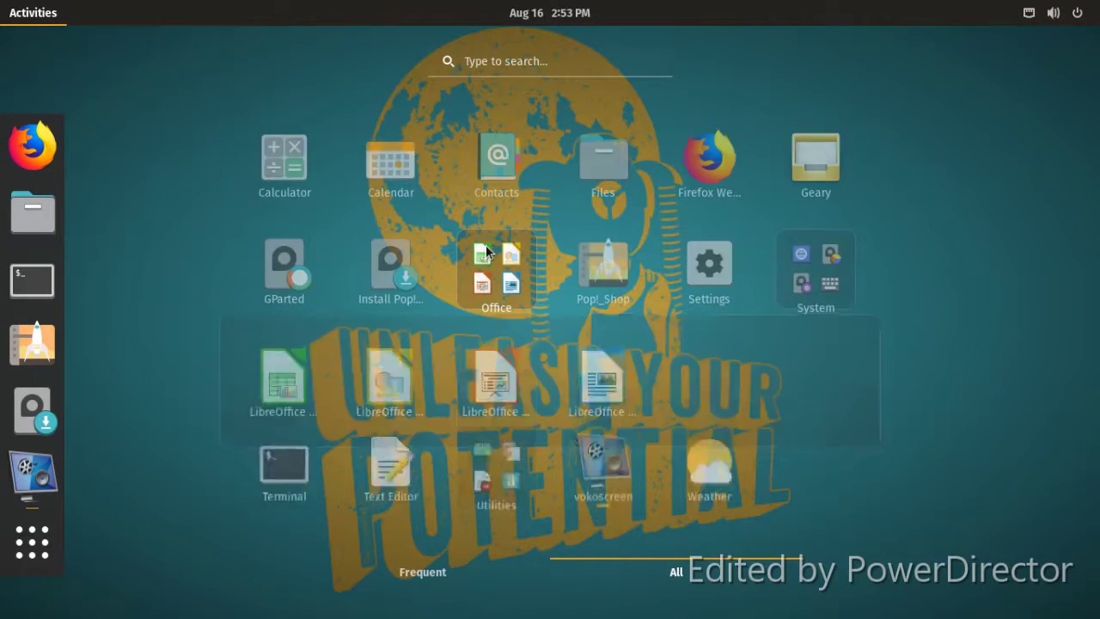
click(788, 264)
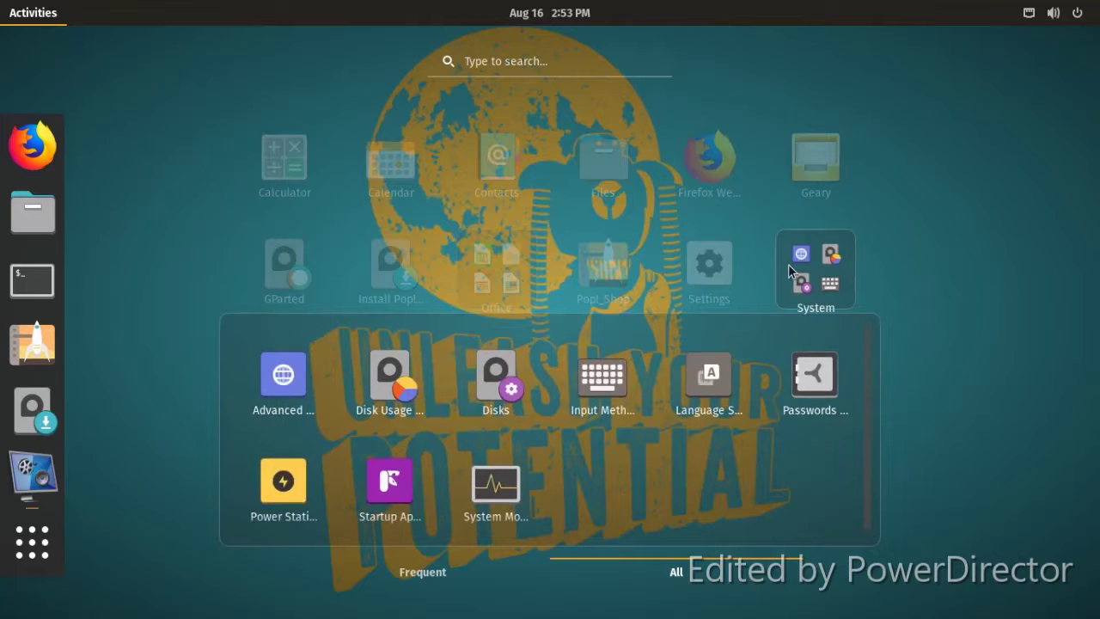
click(788, 264)
- Open Firefox to view its welcome page, and close the browser with all its tabs
click(710, 160)
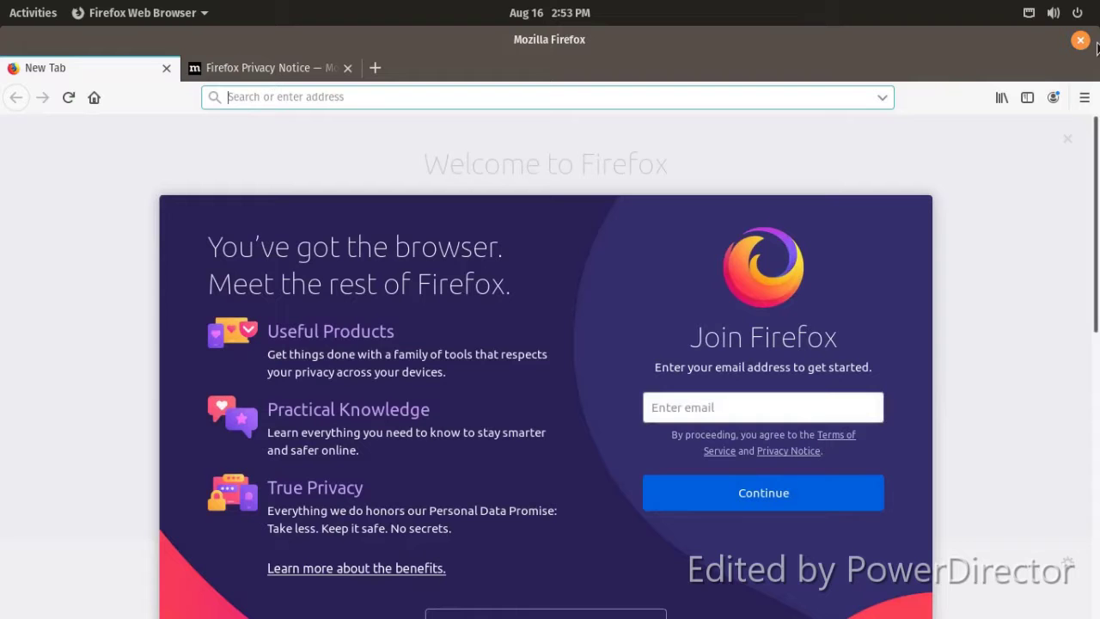
click(1081, 41)
click(708, 370)
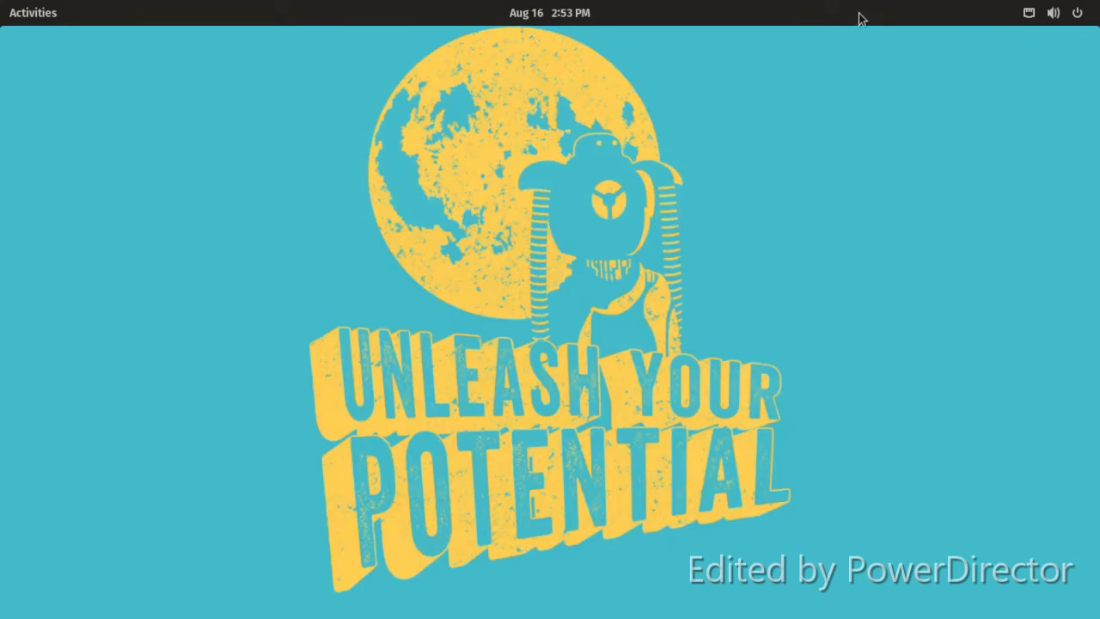
- Switch to the first workspace and bring up the vokoscreen window
click(40, 12)
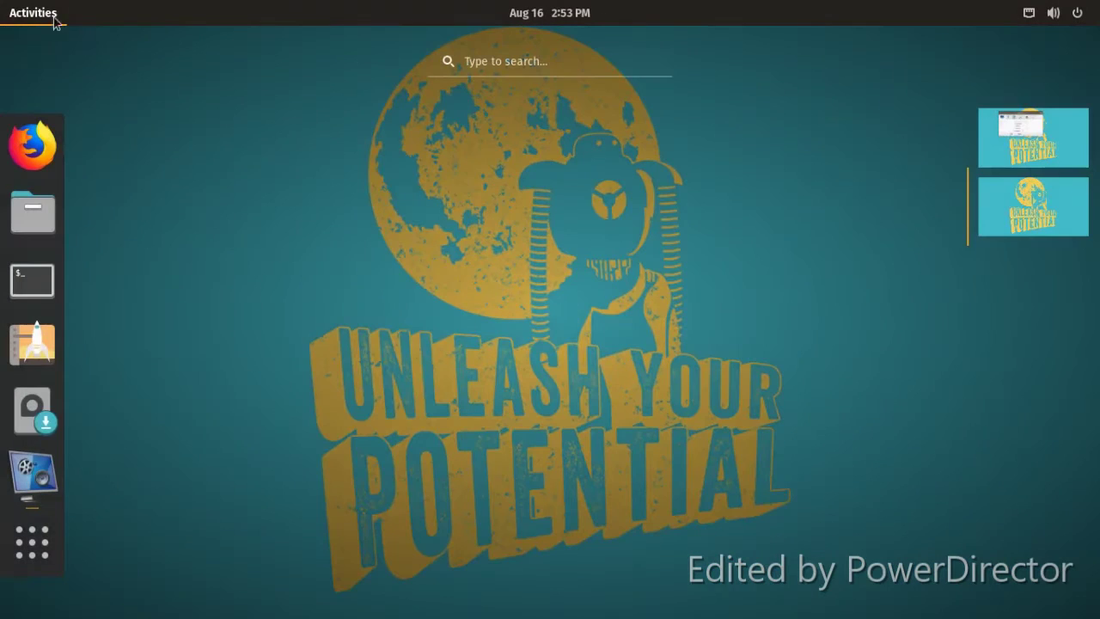
click(1010, 162)
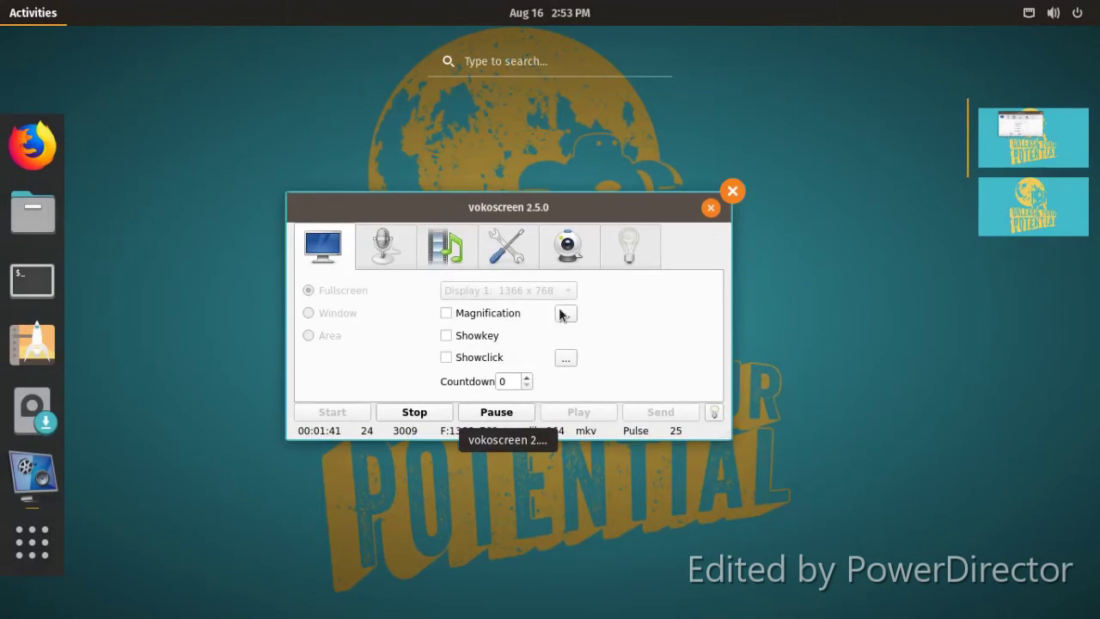
click(394, 425)
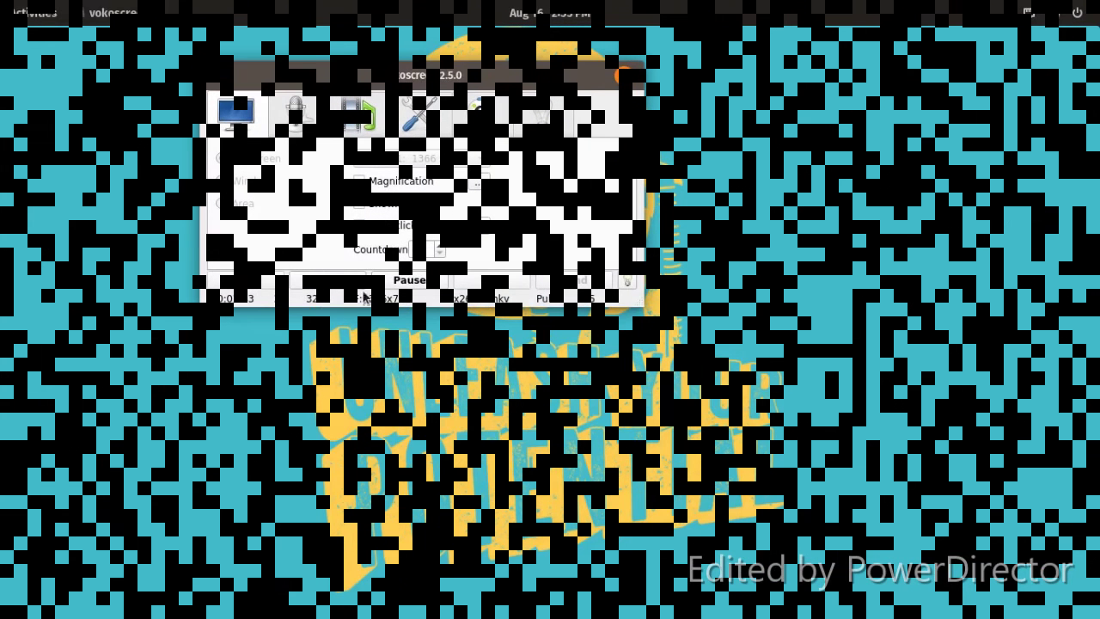